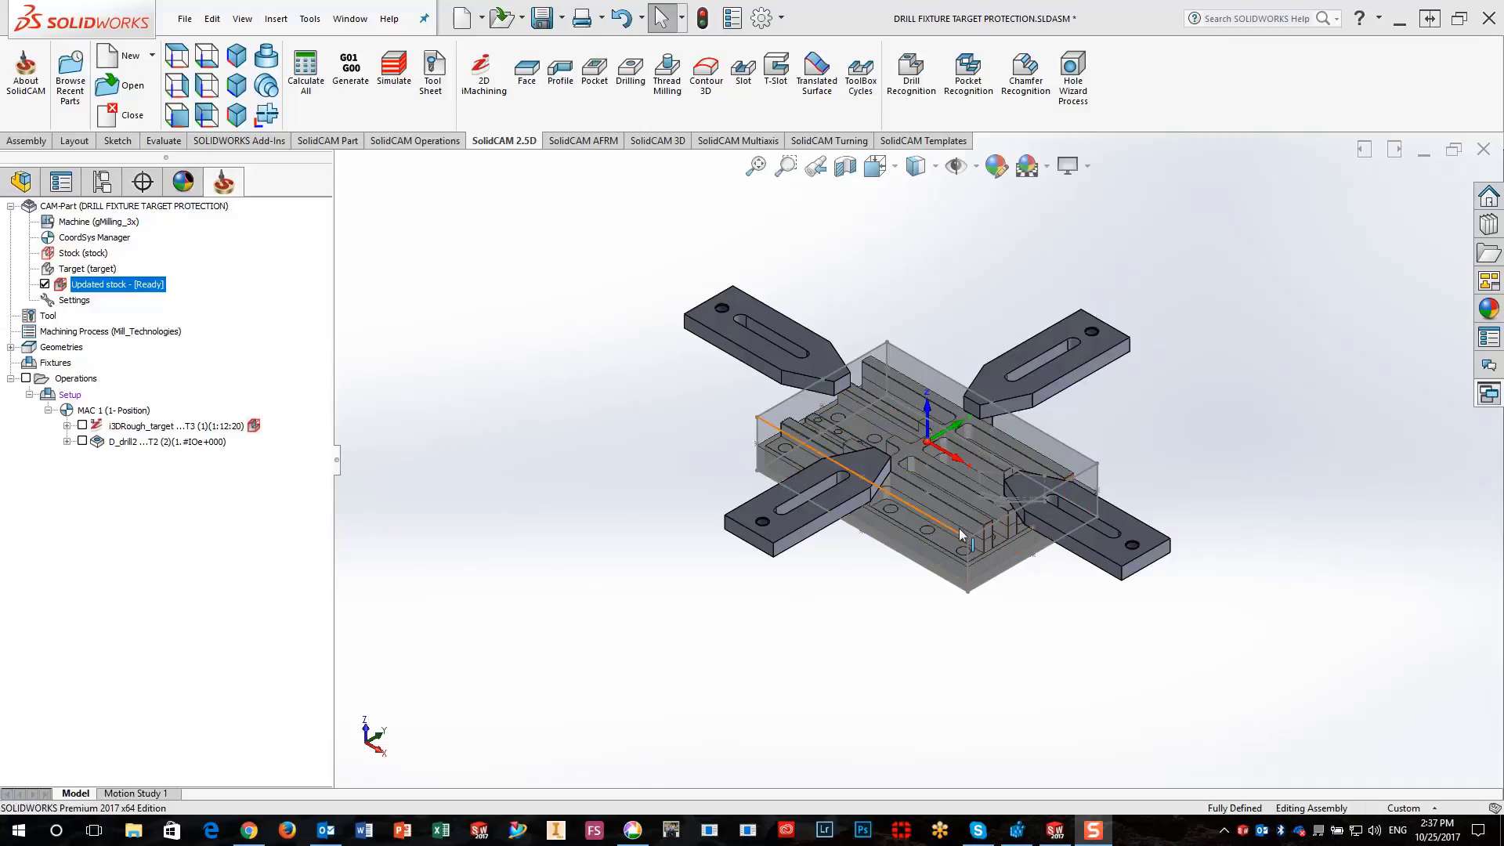
Hide the Updated stock body so the dark drill fixture target part shows clearly.
scroll(971, 513, "down", 5)
scroll(1027, 487, "up", 1)
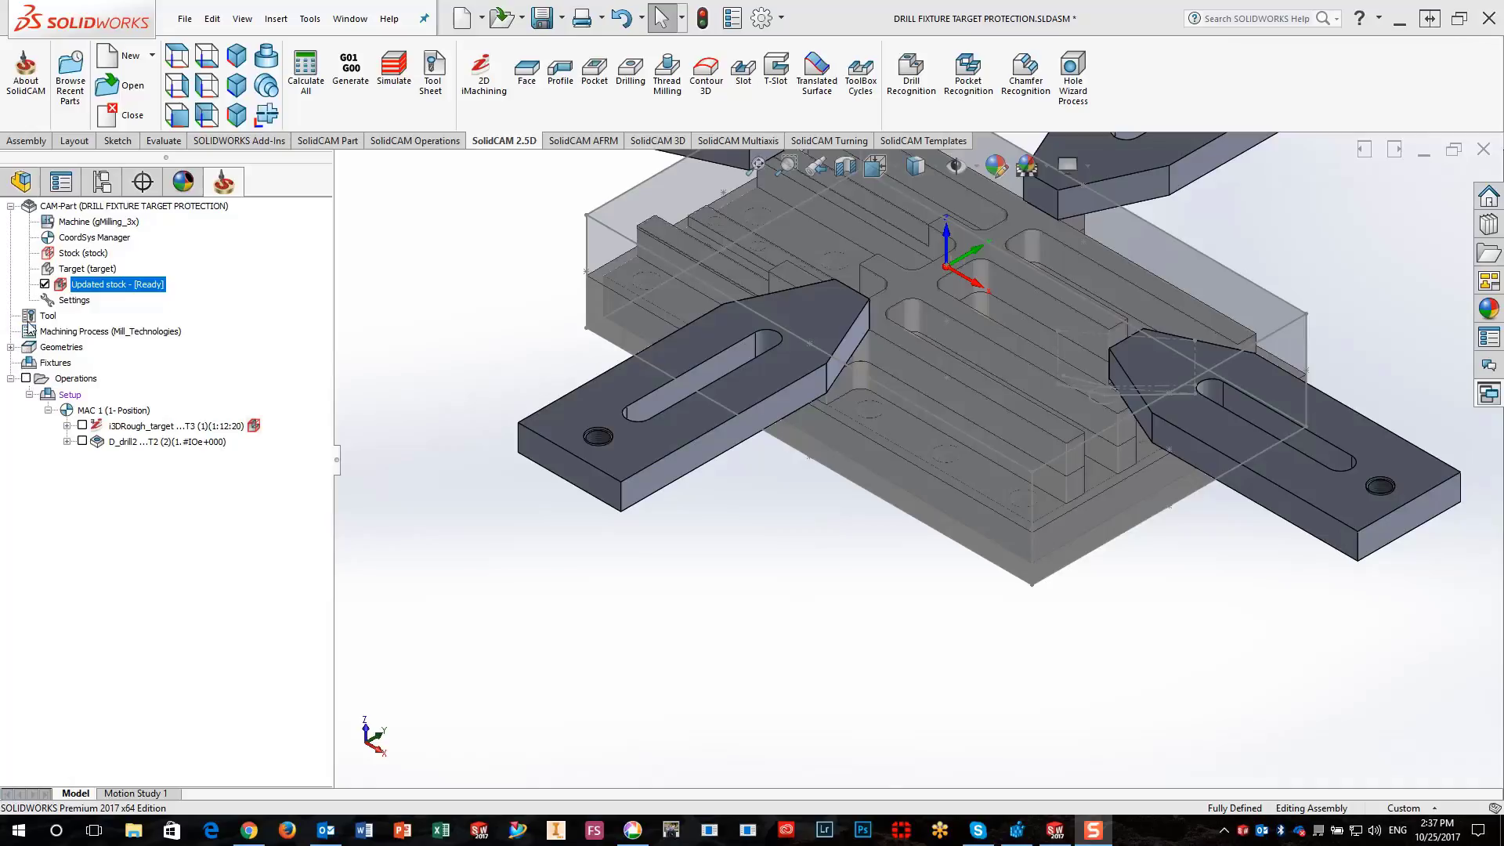
left_click(45, 284)
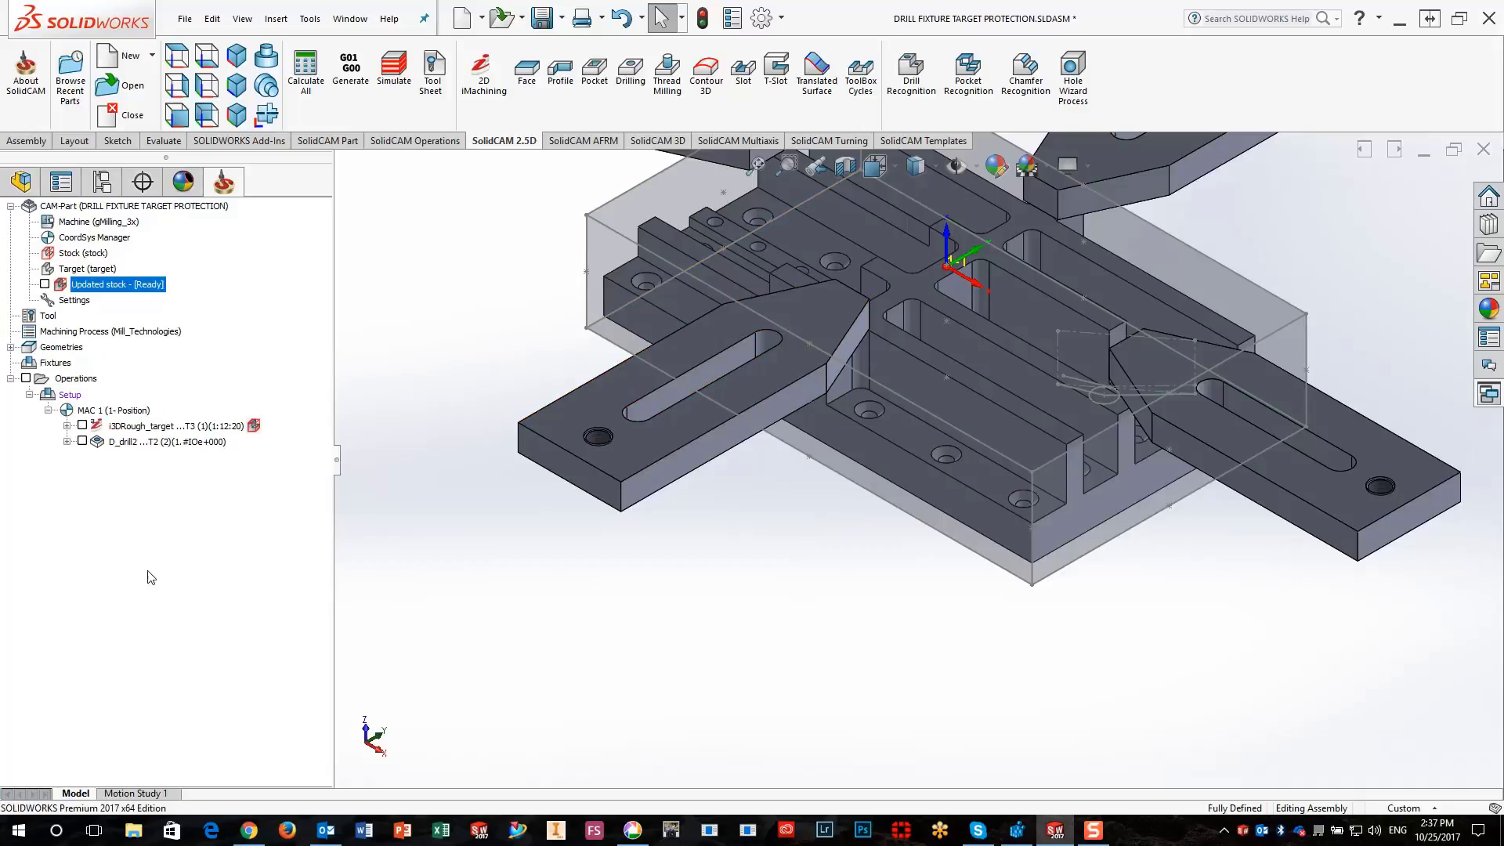
Open D_drill2's Geometry settings and show its drill points on the fixture.
left_click(117, 443)
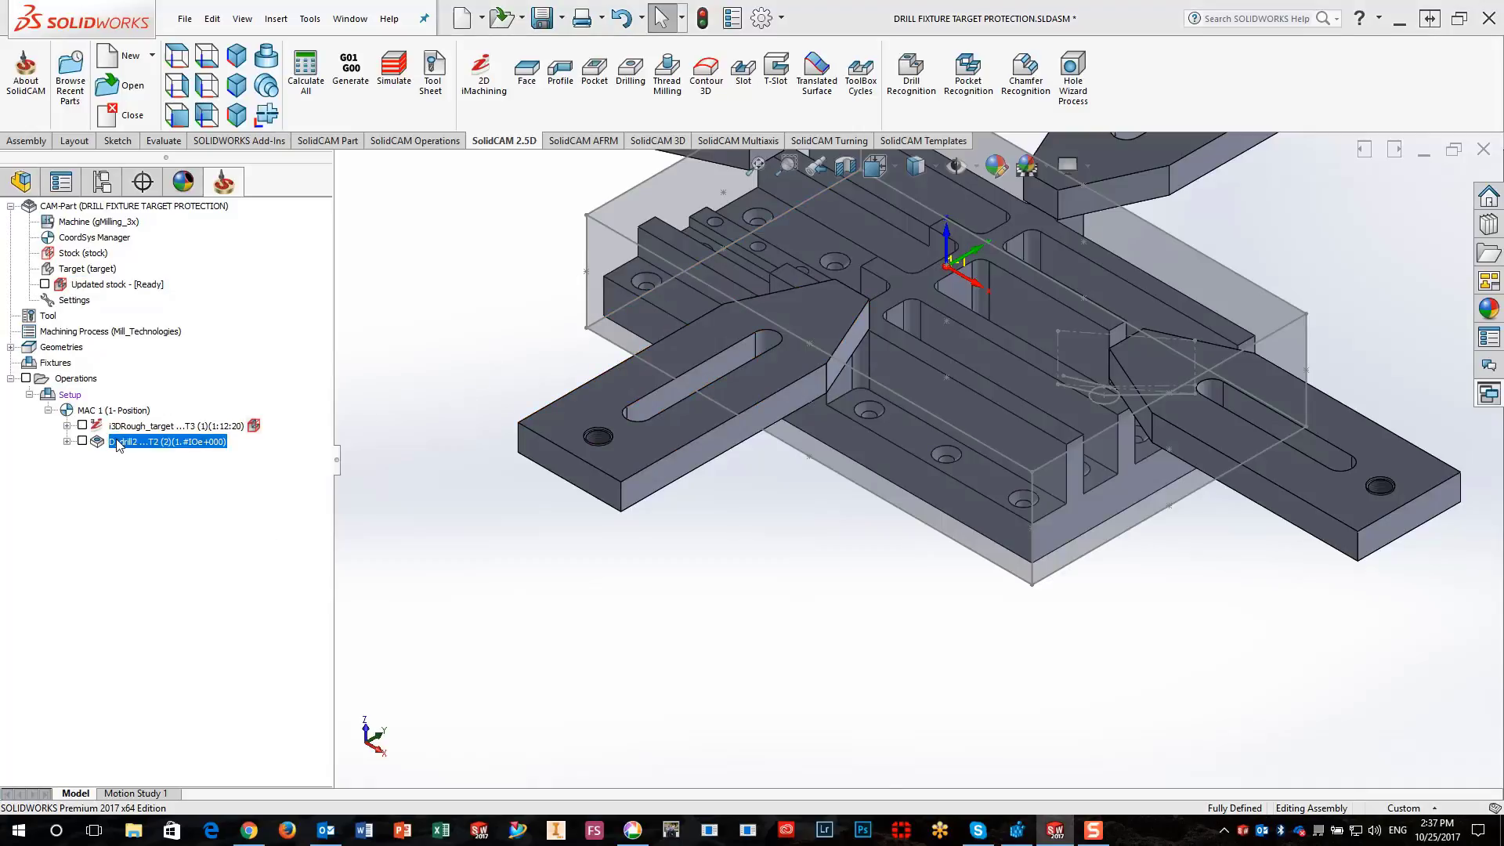
double_click(118, 443)
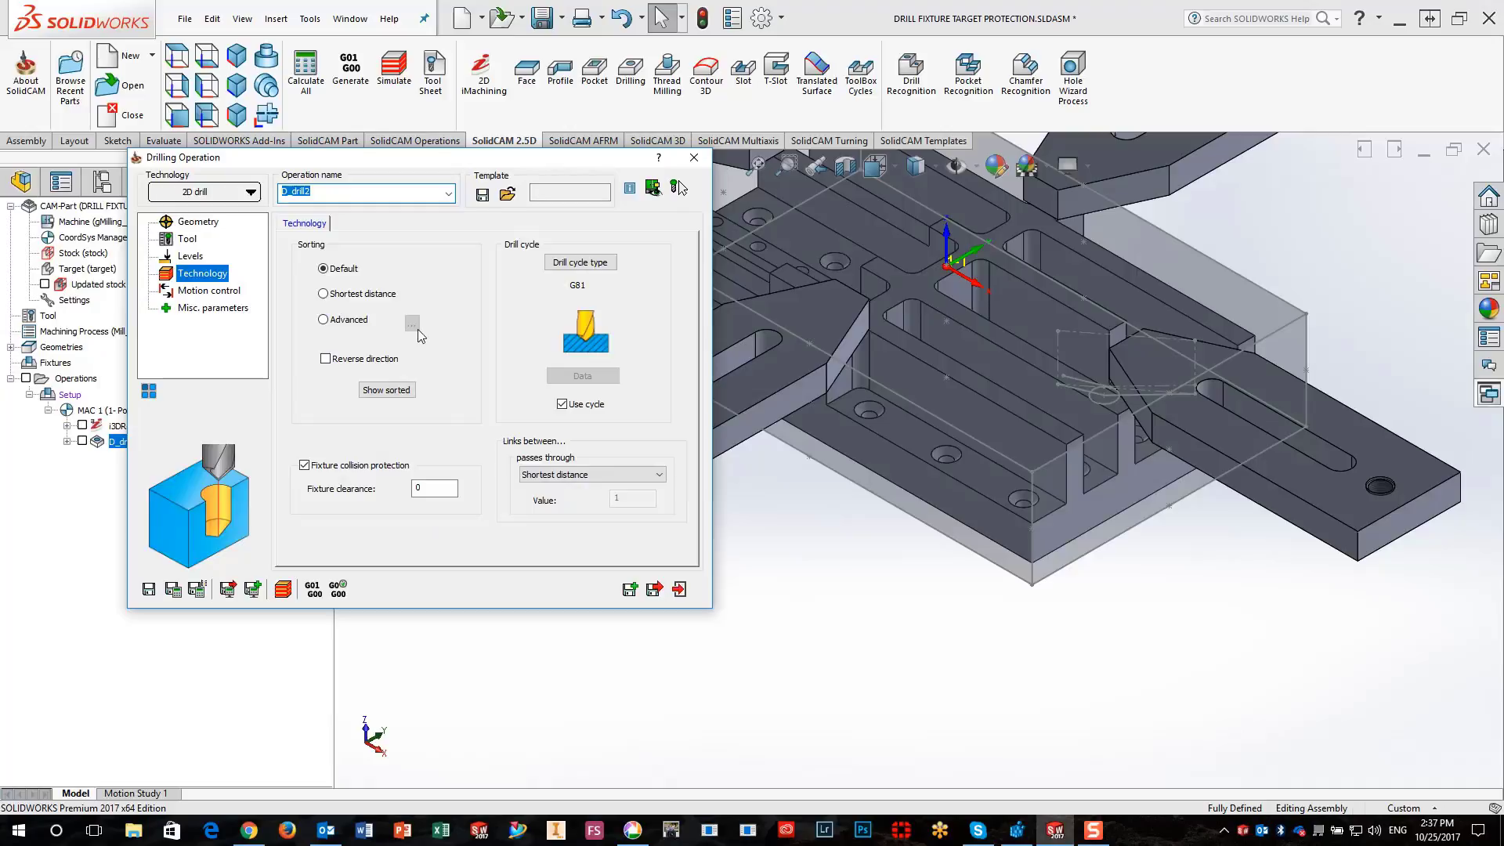
left_click(208, 224)
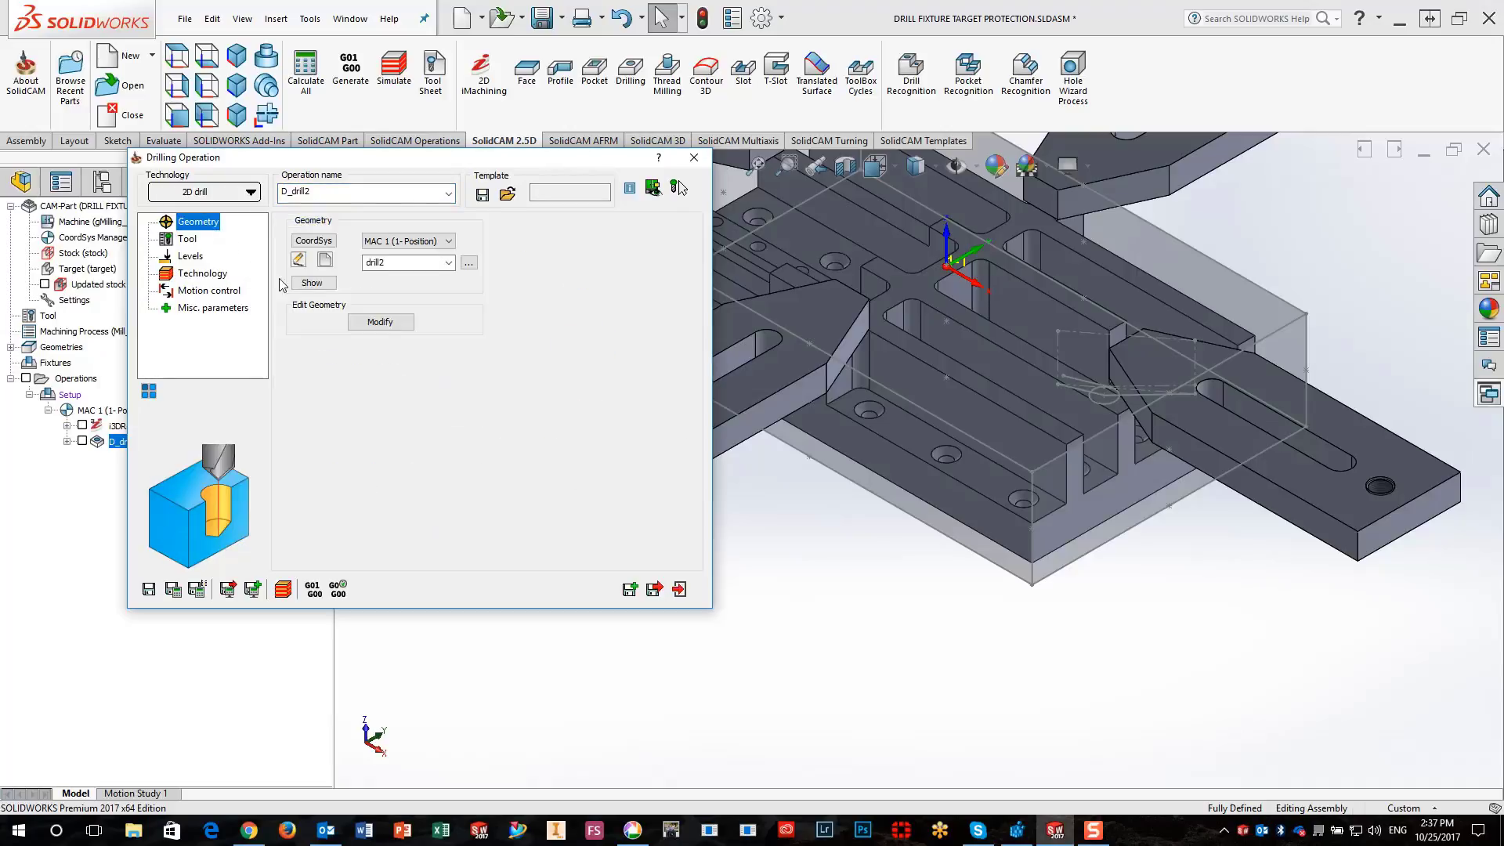
left_click(312, 283)
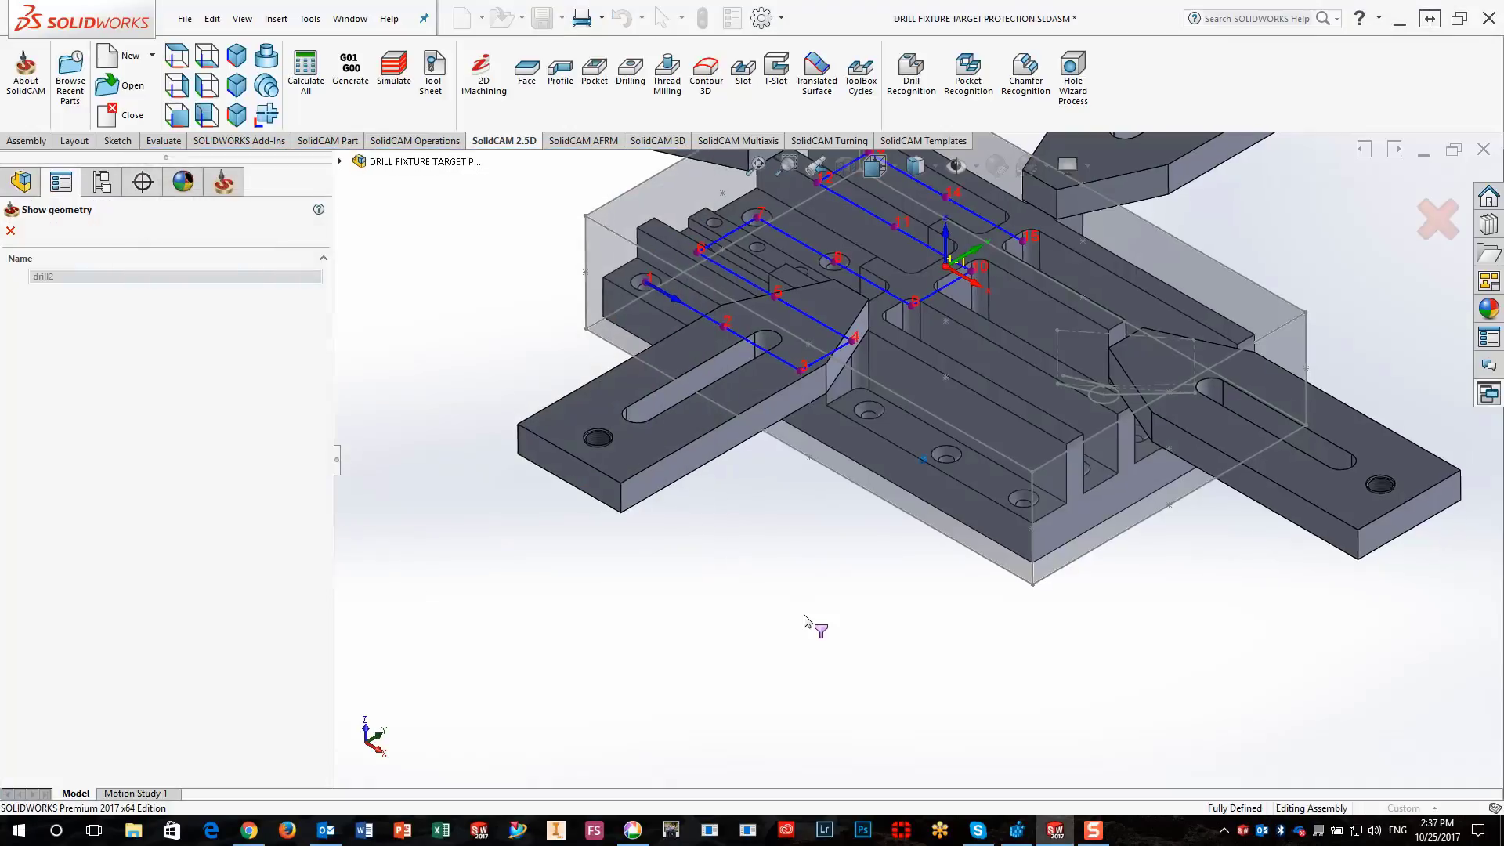
Orbit the fixture toward a top-down view to inspect the drill points and linking path.
key("Down")
key("Down")
key("Down")
key("Down")
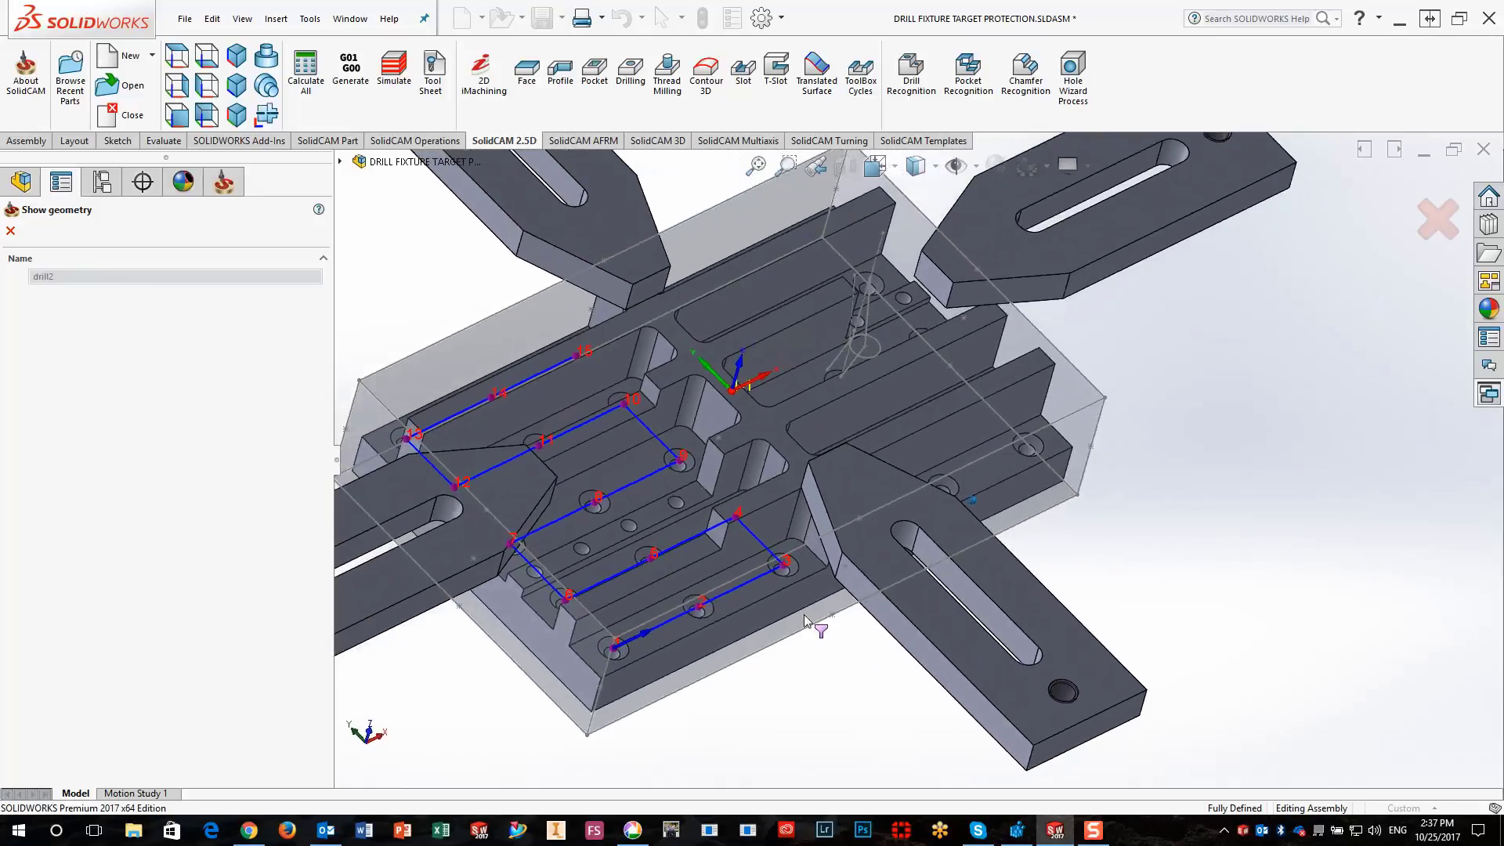
key("Down")
key("Down")
key("Down")
key("Down")
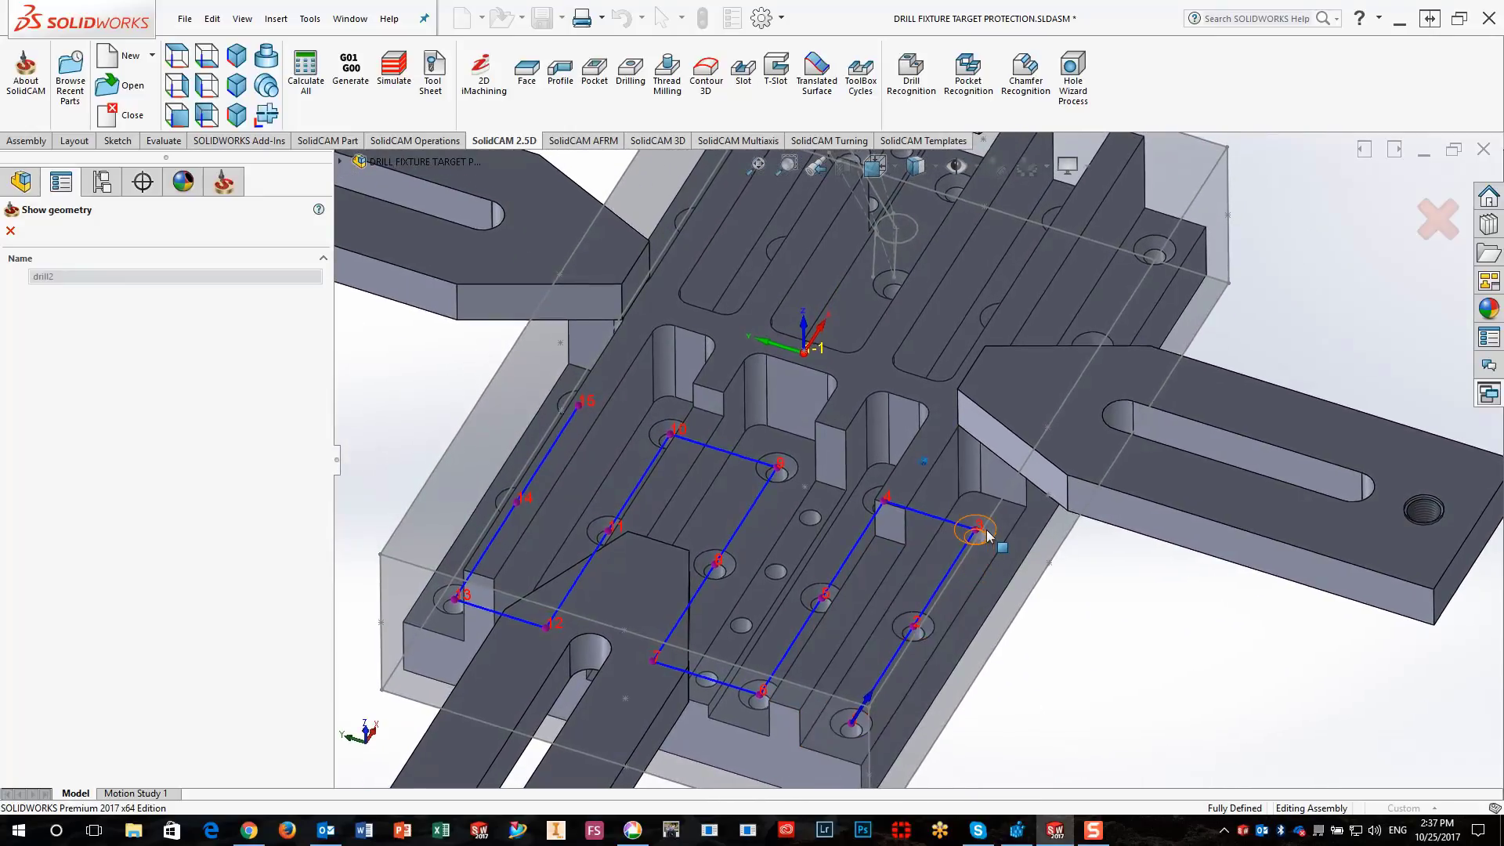
key("Up")
key("Up")
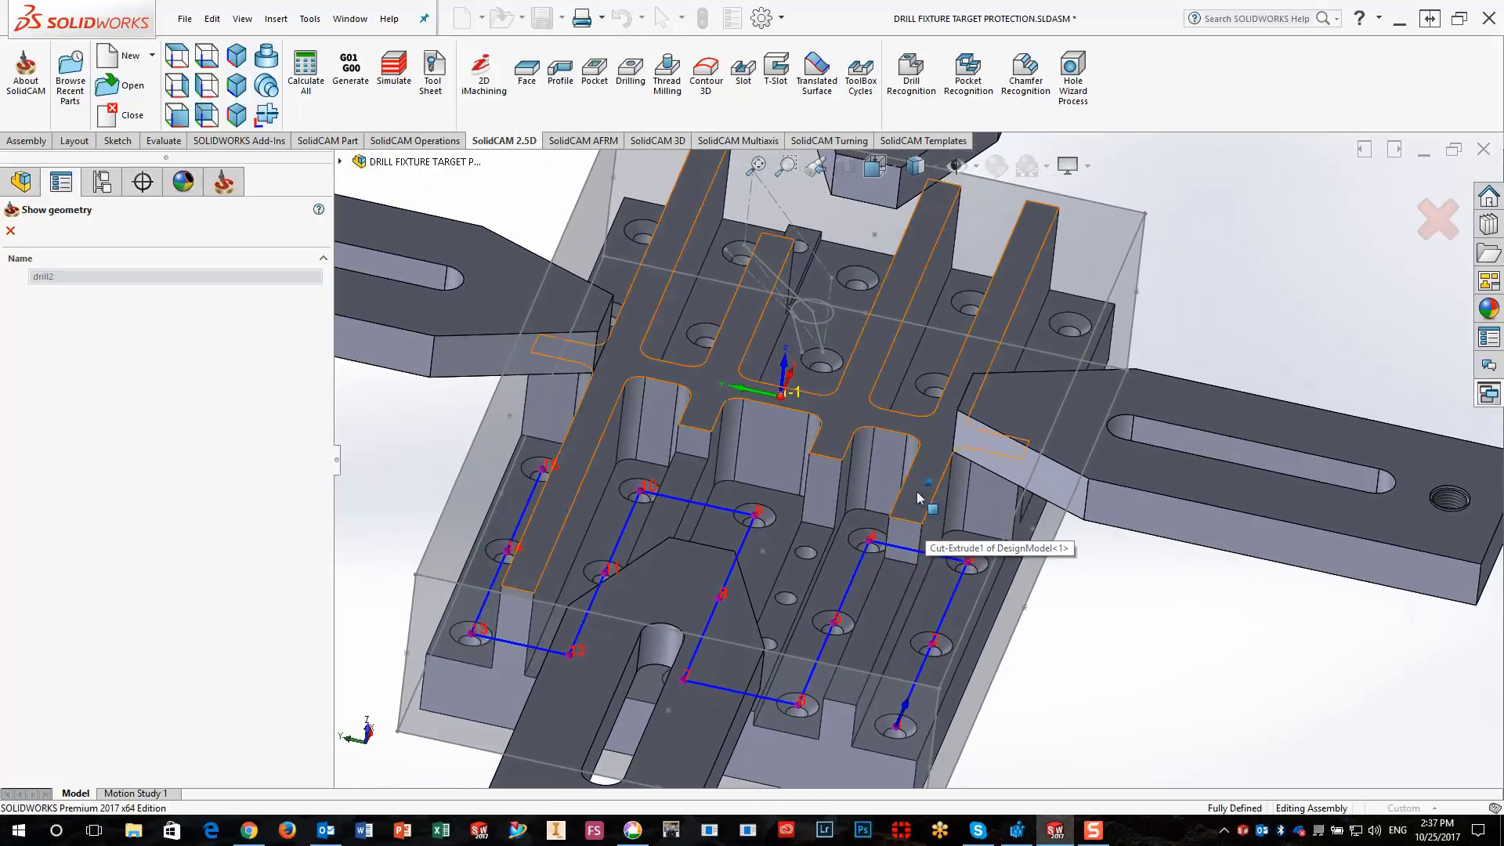
key("ctrl+Down")
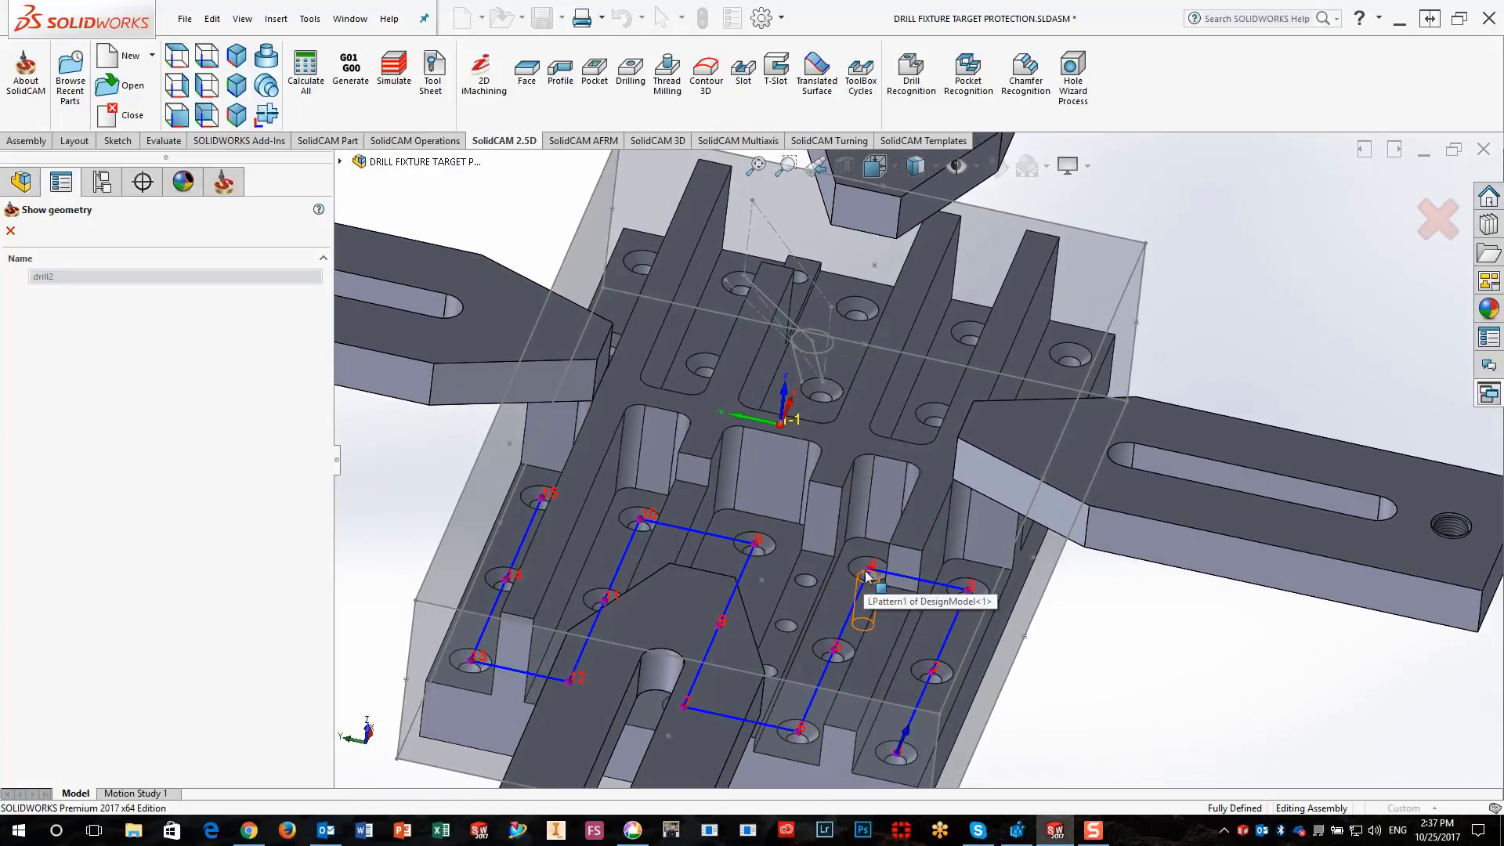
key("Up")
key("Down")
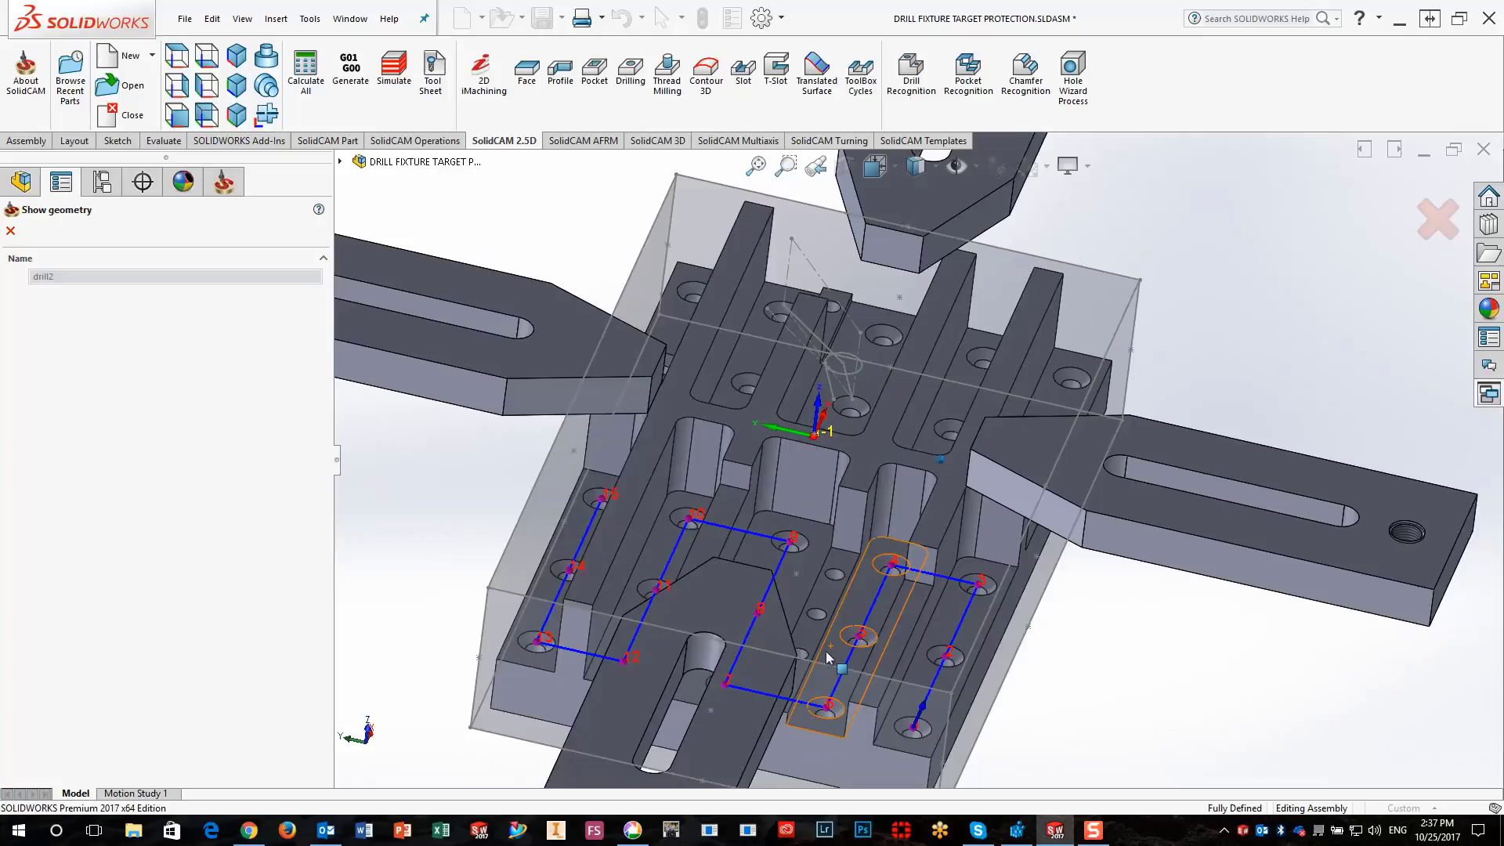
key("Down")
key("Down")
key("Down")
key("Down")
key("Down")
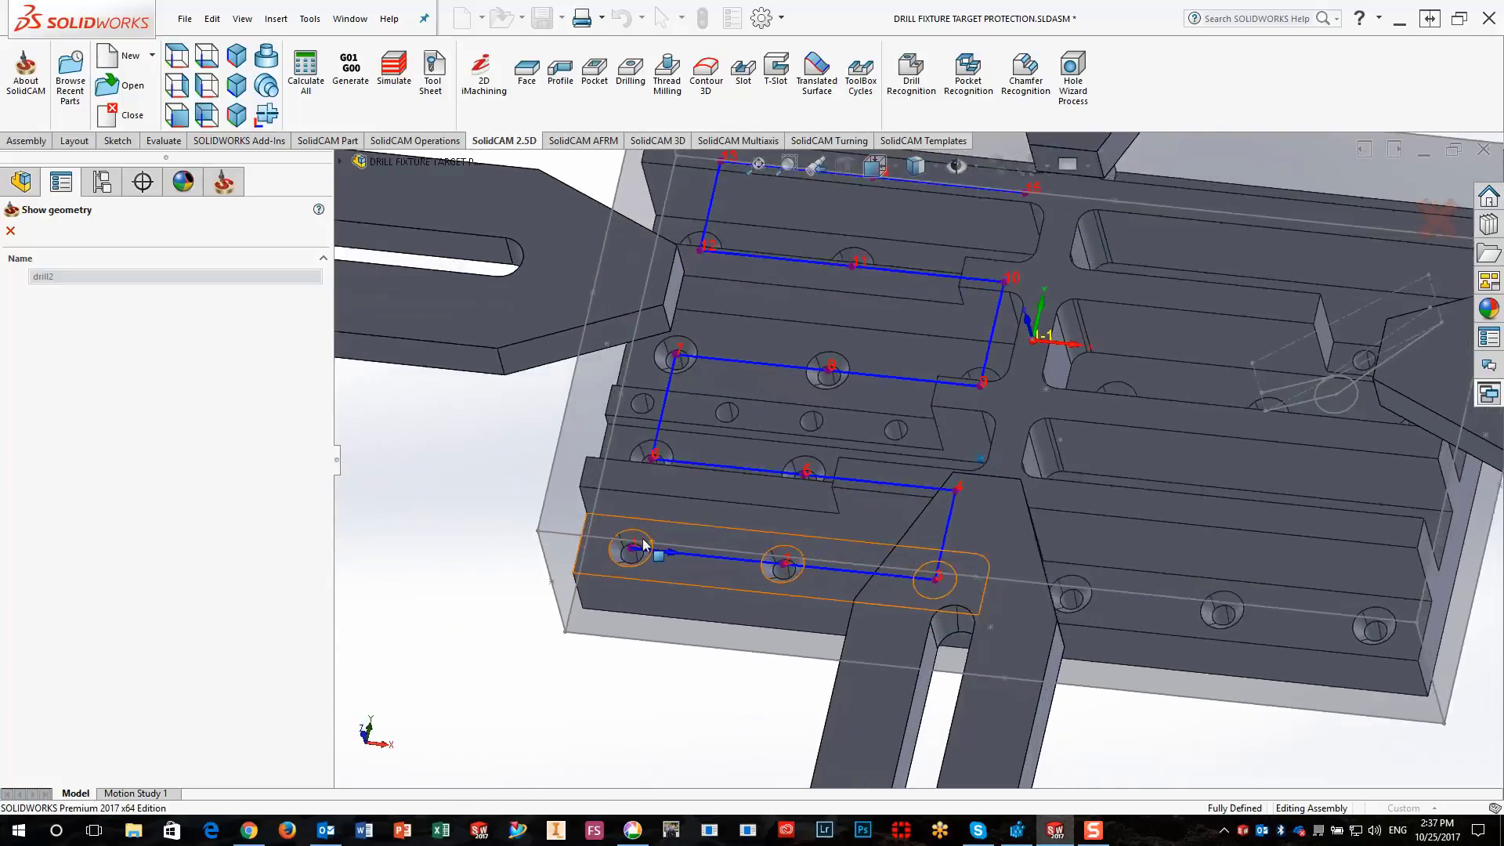
key("Down")
key("Down")
key("Down")
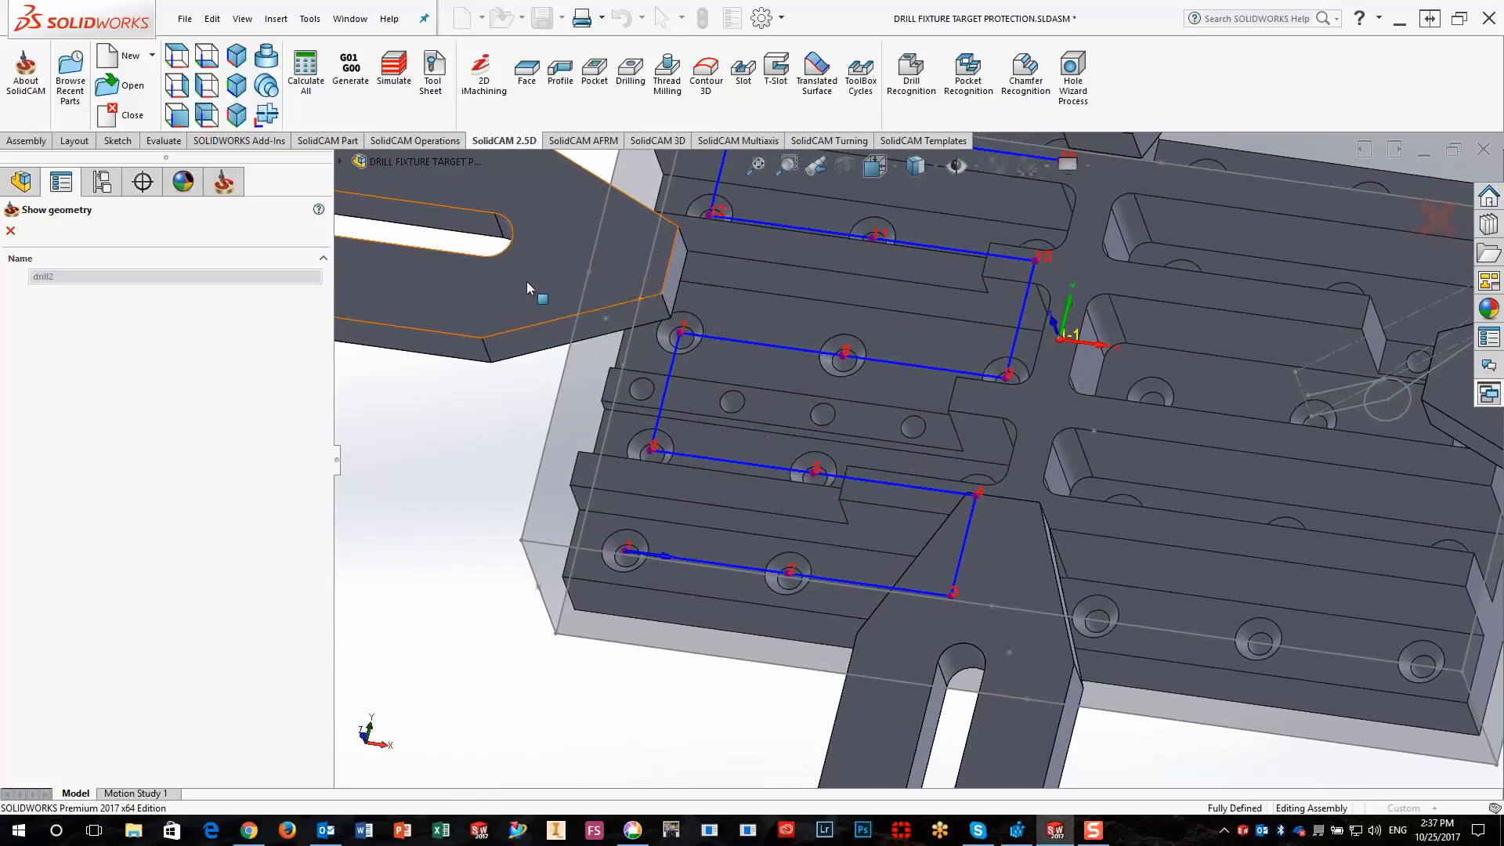
key("Down")
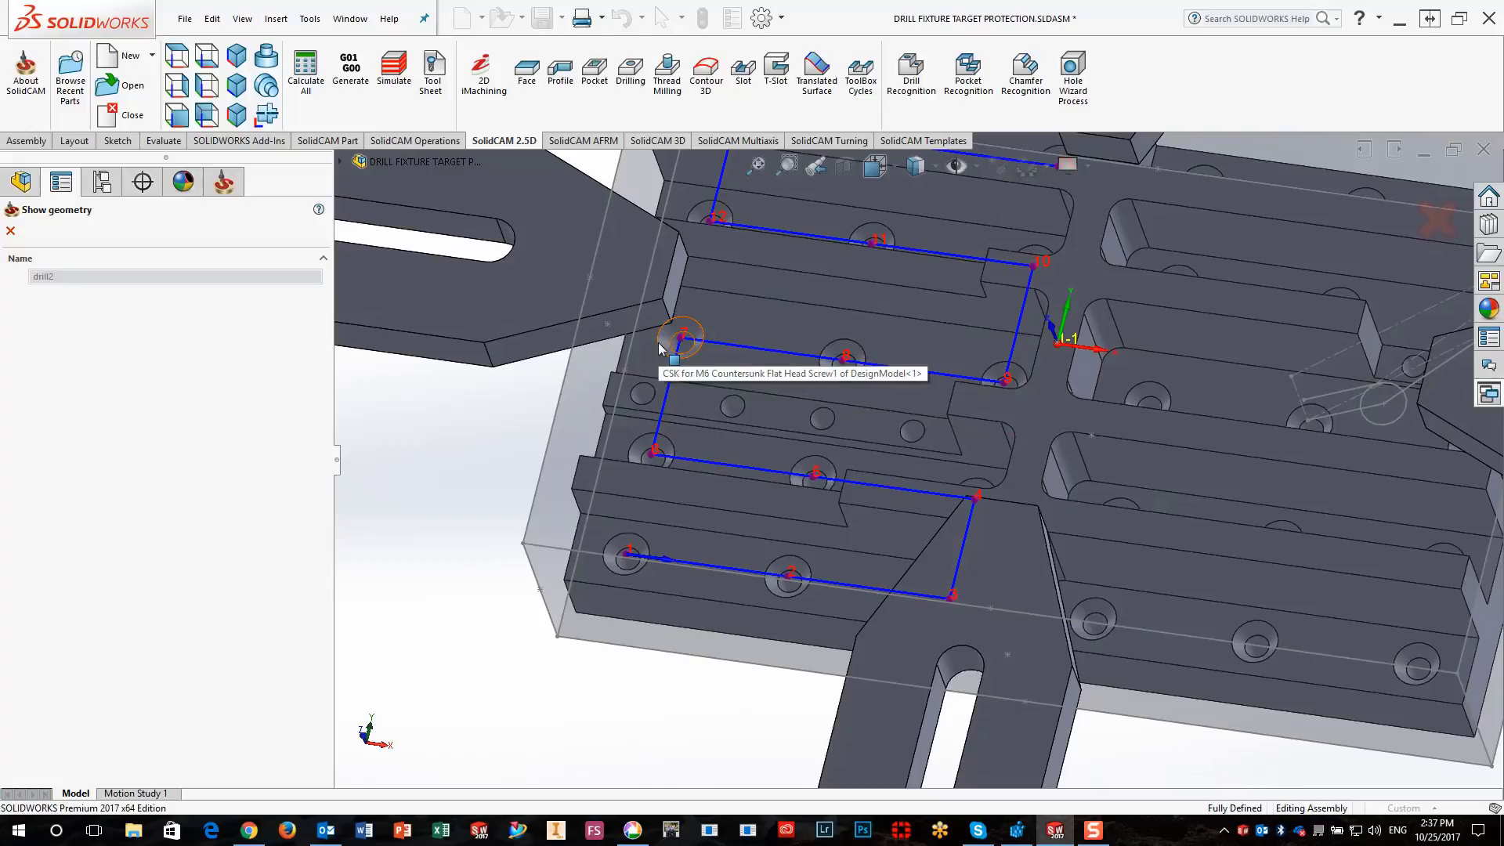
Close the drill-point preview and review D_drill2's Levels, then its Technology settings.
left_click(10, 230)
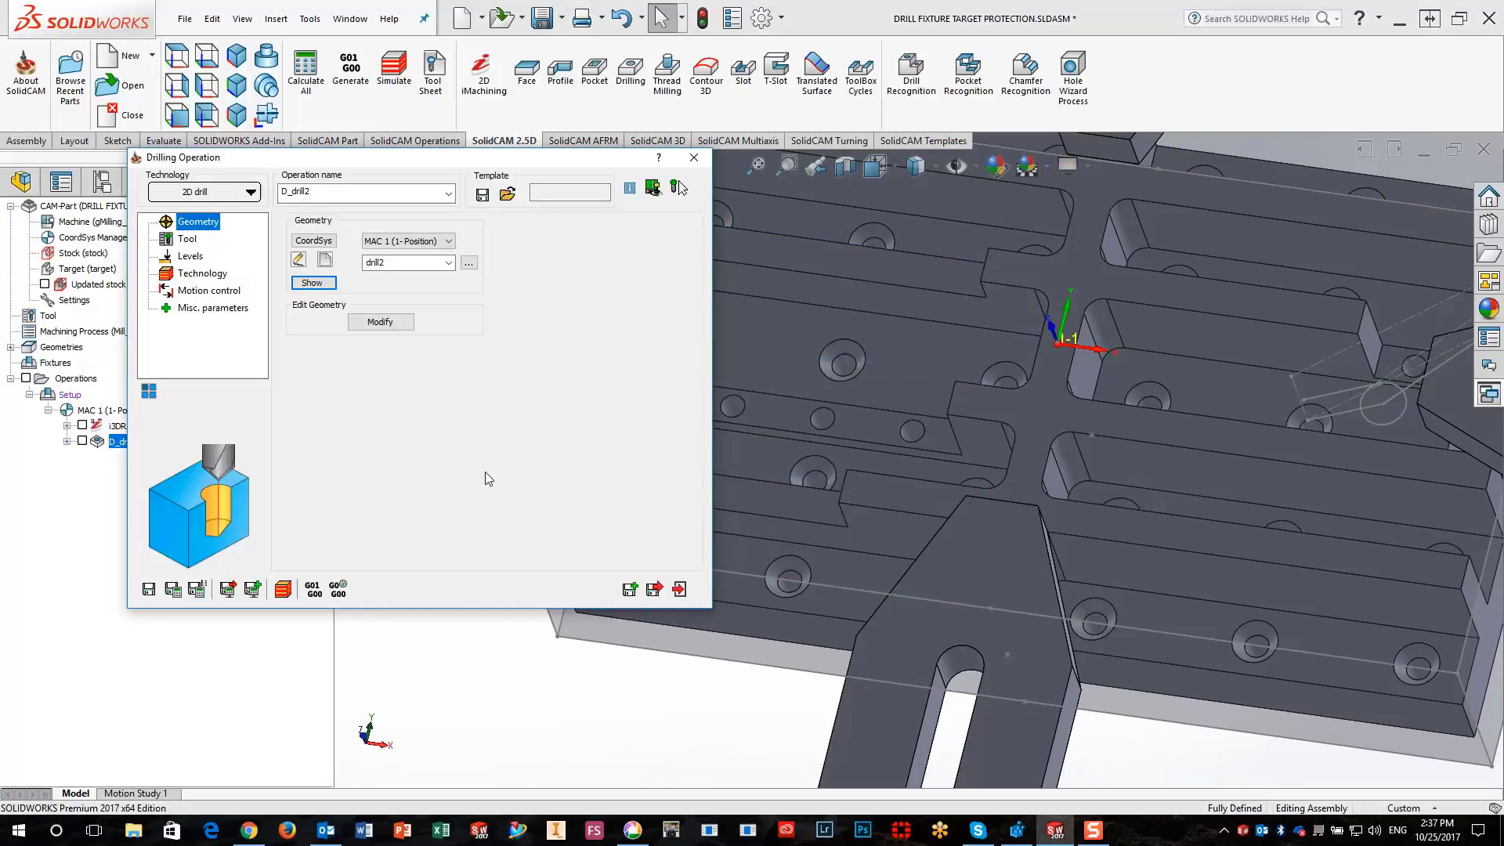
left_click(196, 255)
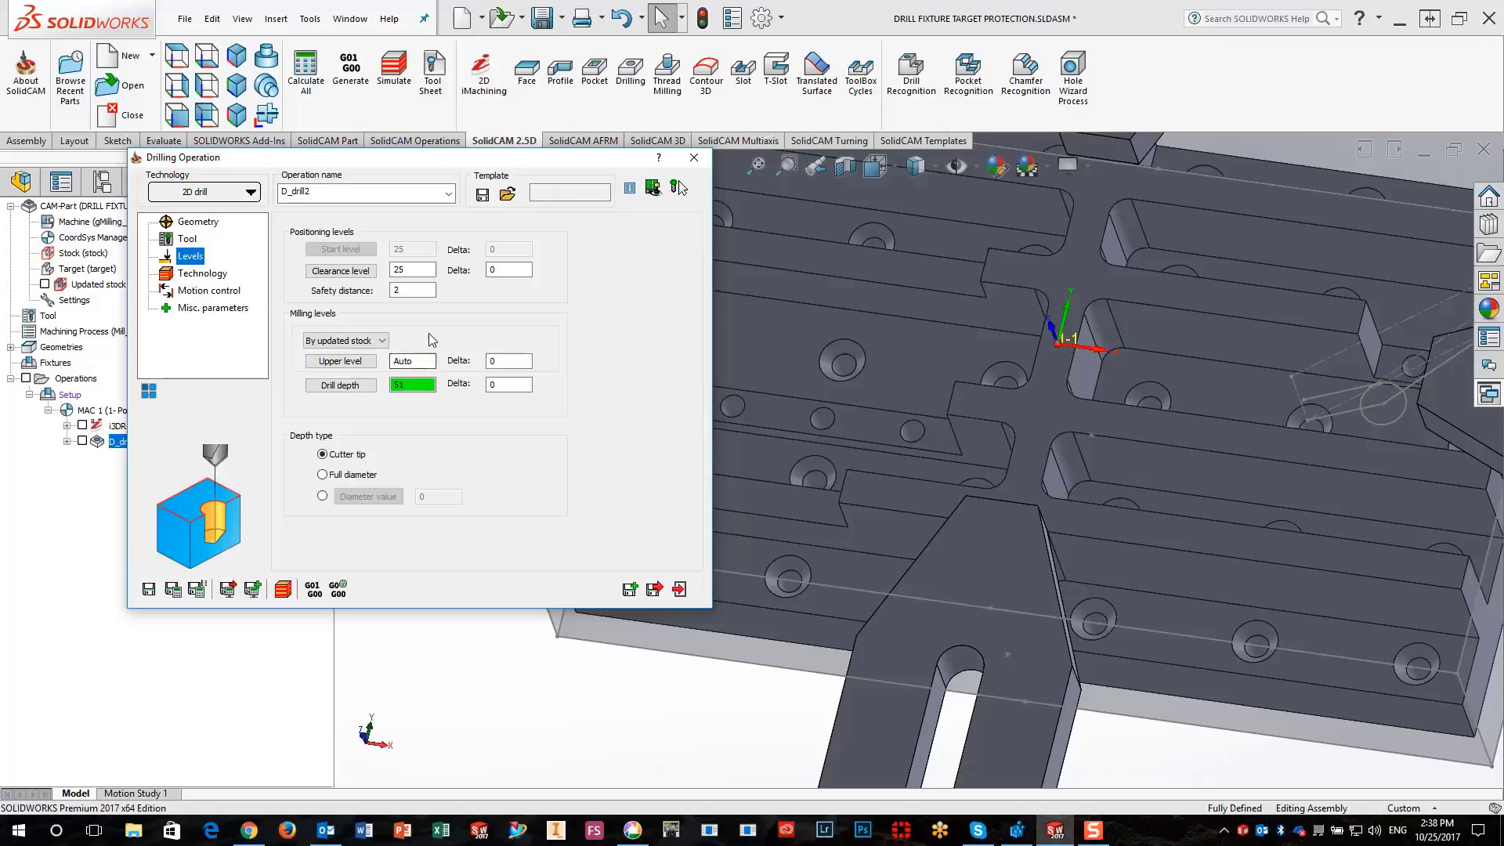
left_click(196, 275)
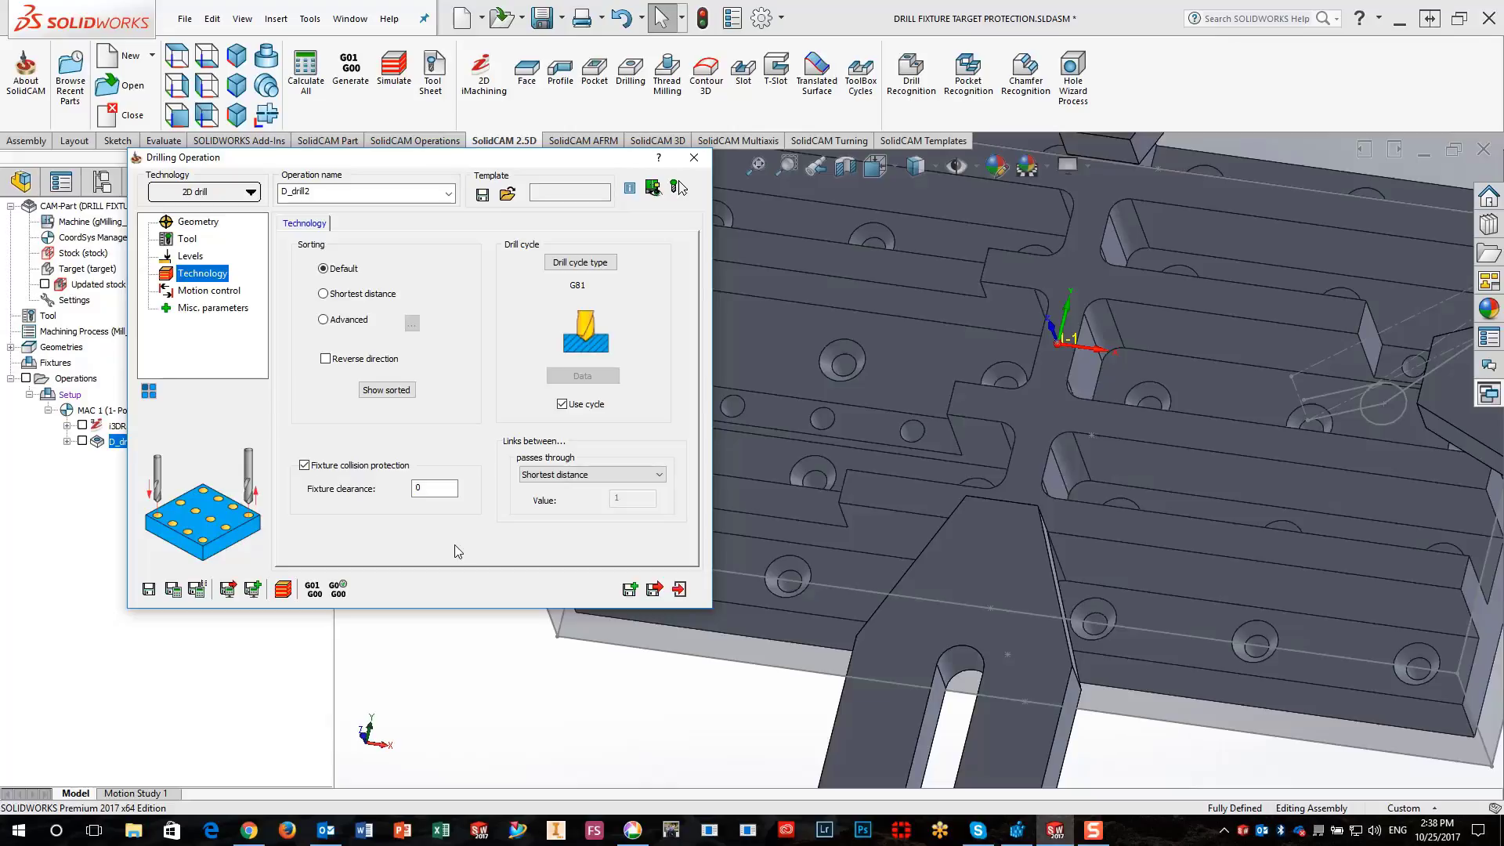
Start a SolidVerify simulation of D_drill2 and step the drill through the first hole.
left_click(278, 593)
left_click(598, 274)
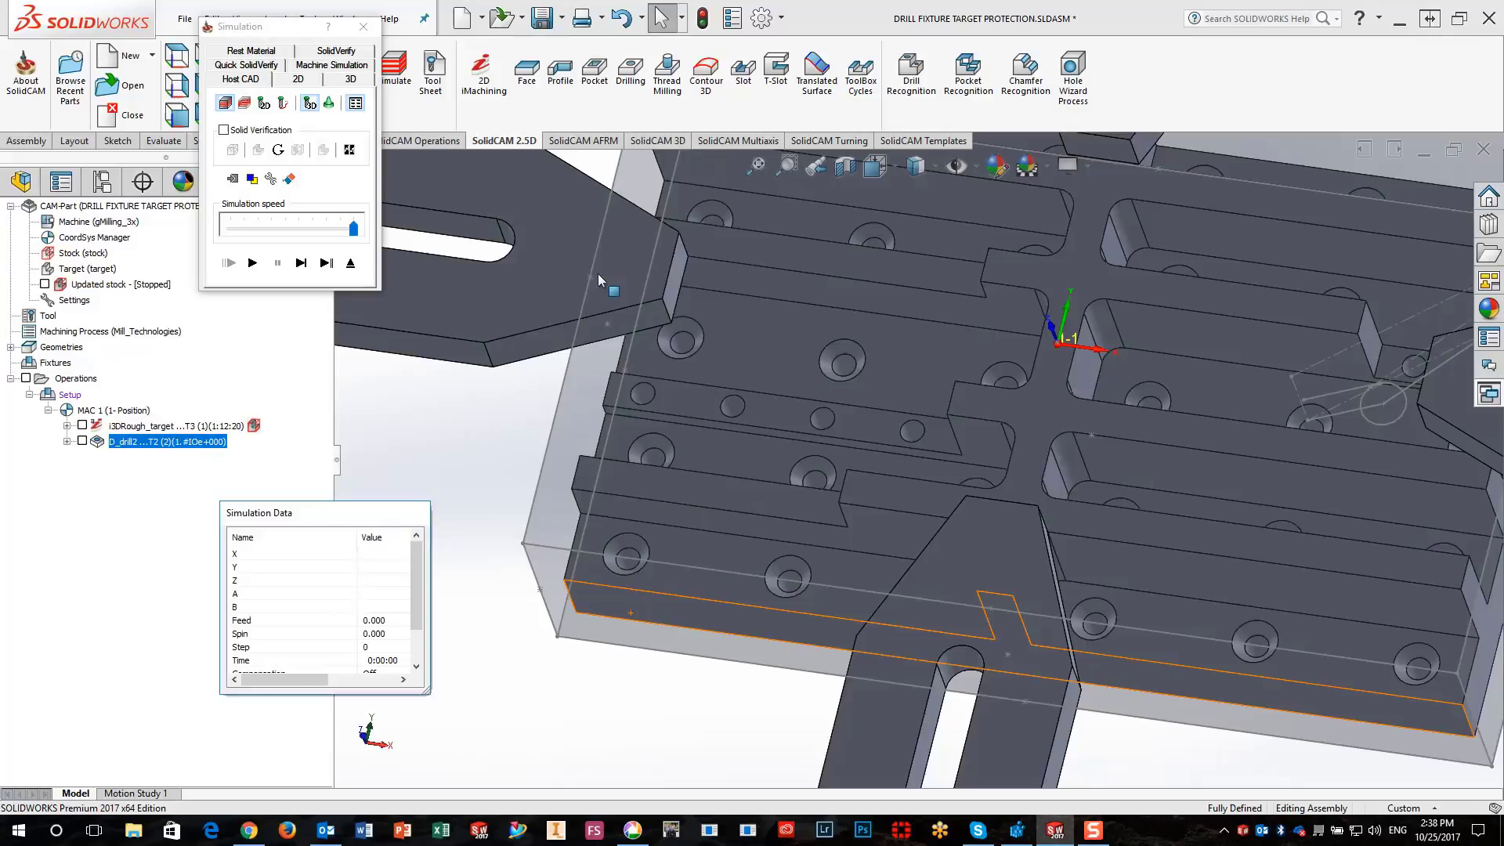
left_click(337, 52)
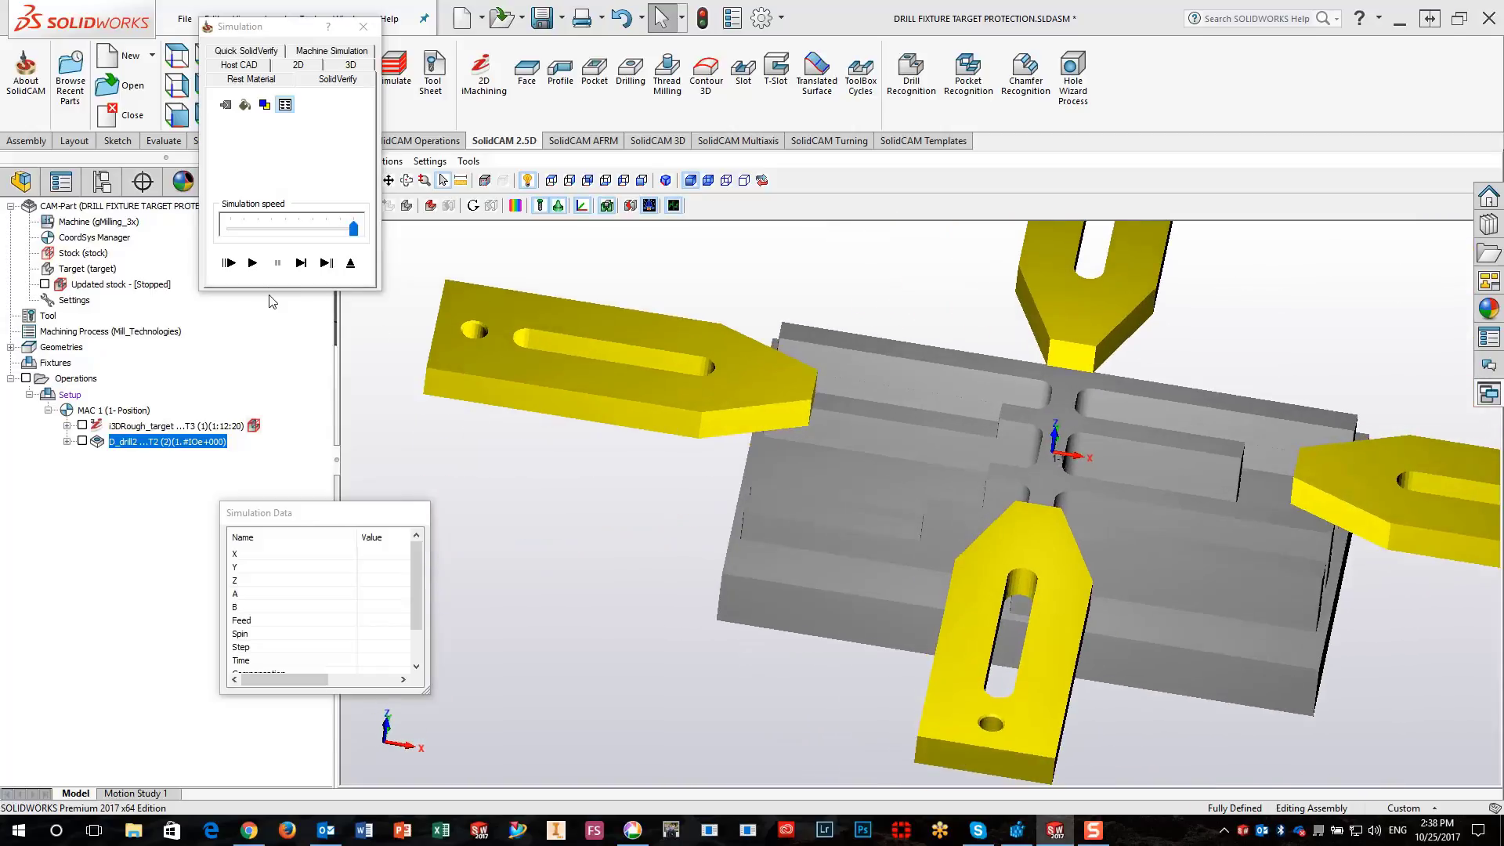
left_click(302, 265)
left_click(302, 265)
left_click(302, 264)
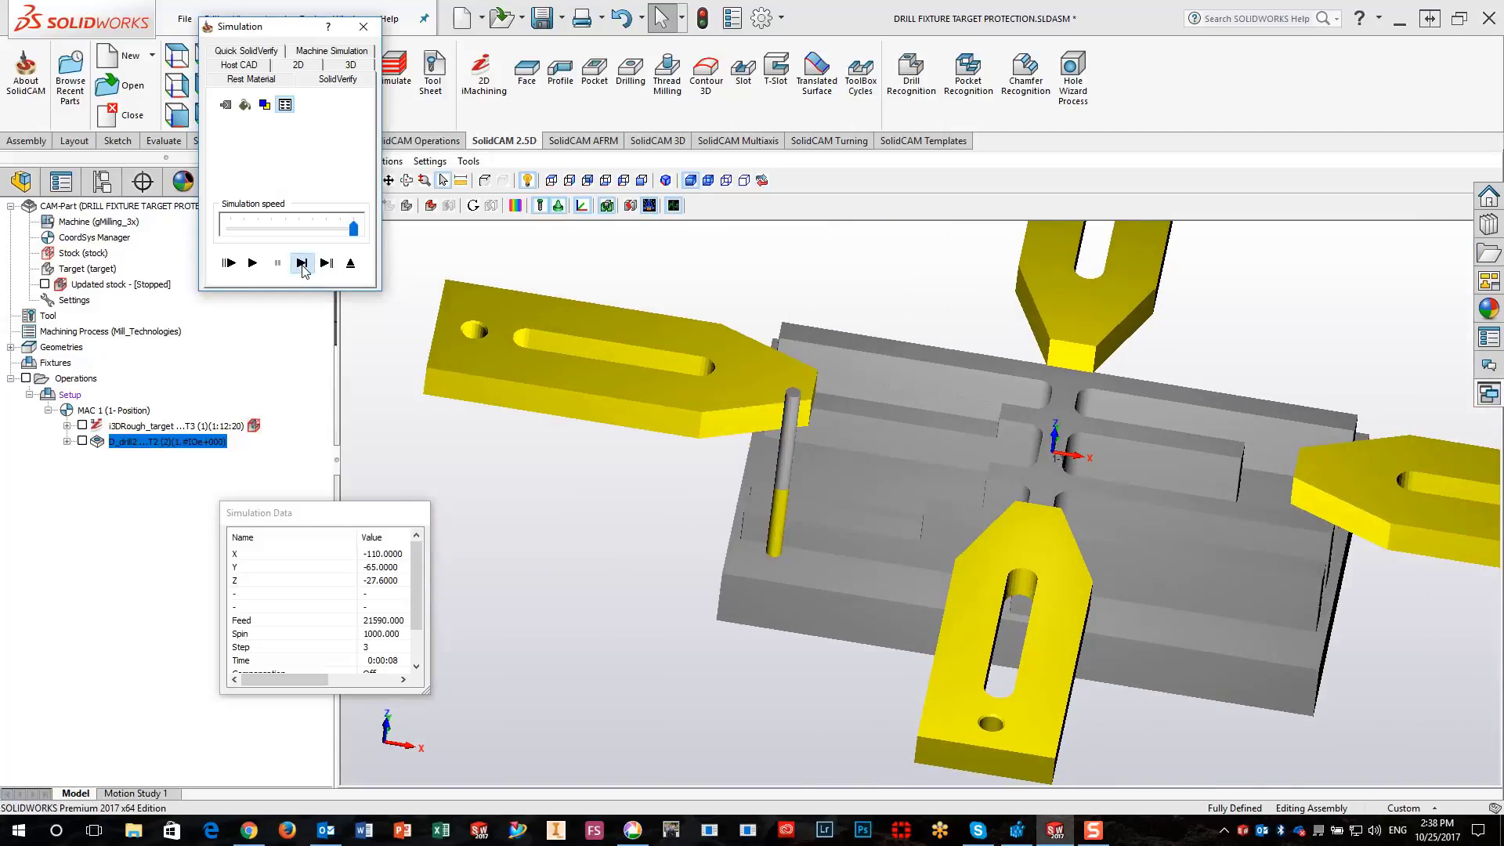
left_click(303, 265)
left_click(303, 264)
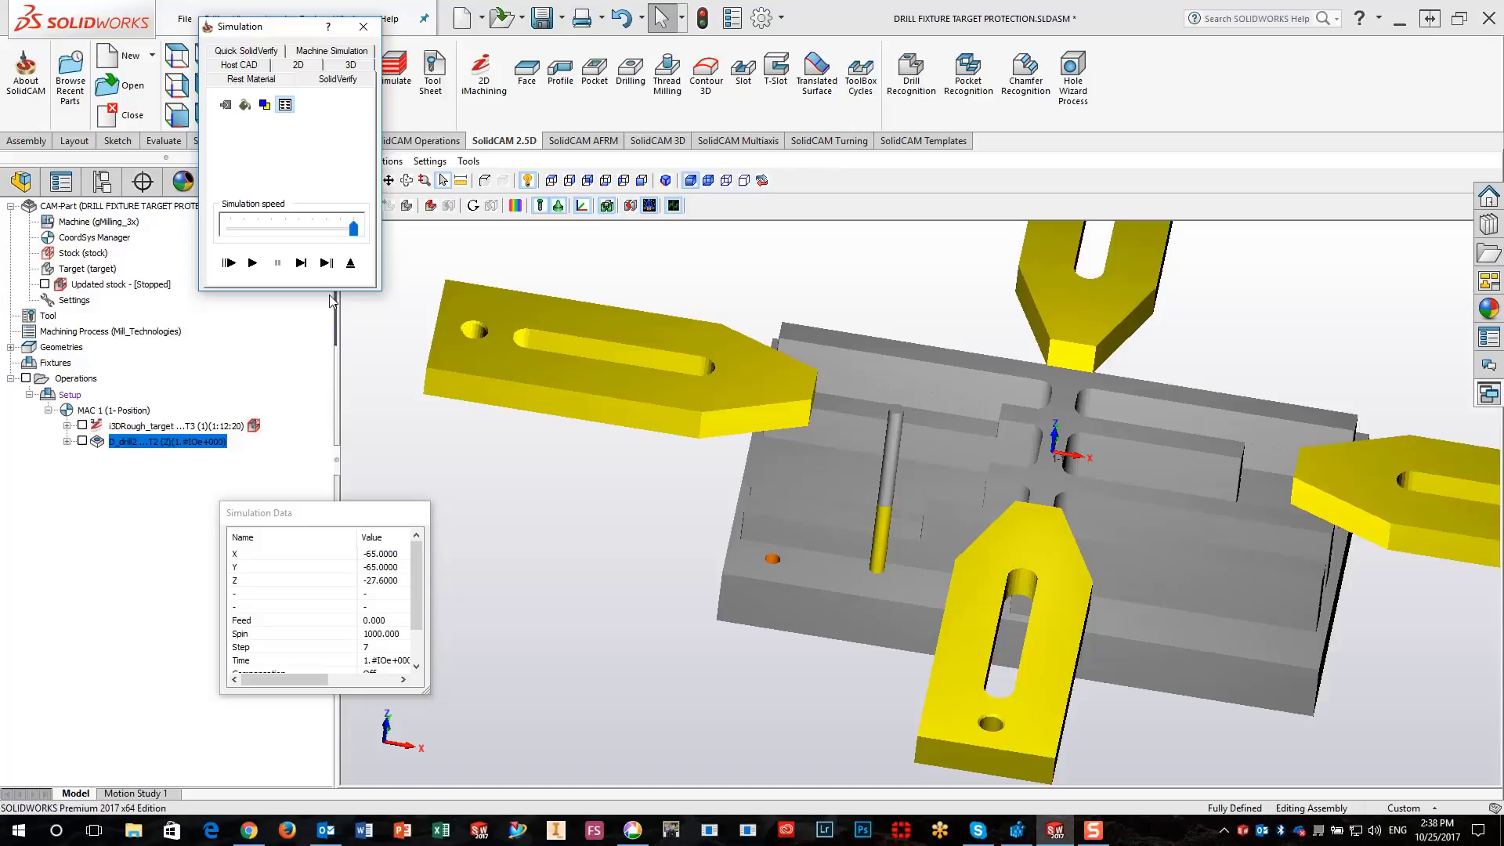
Step the drill through the next holes to step 20, retracted above the part.
left_click(310, 265)
left_click(309, 265)
left_click(309, 266)
left_click(310, 266)
left_click(310, 266)
left_click(310, 266)
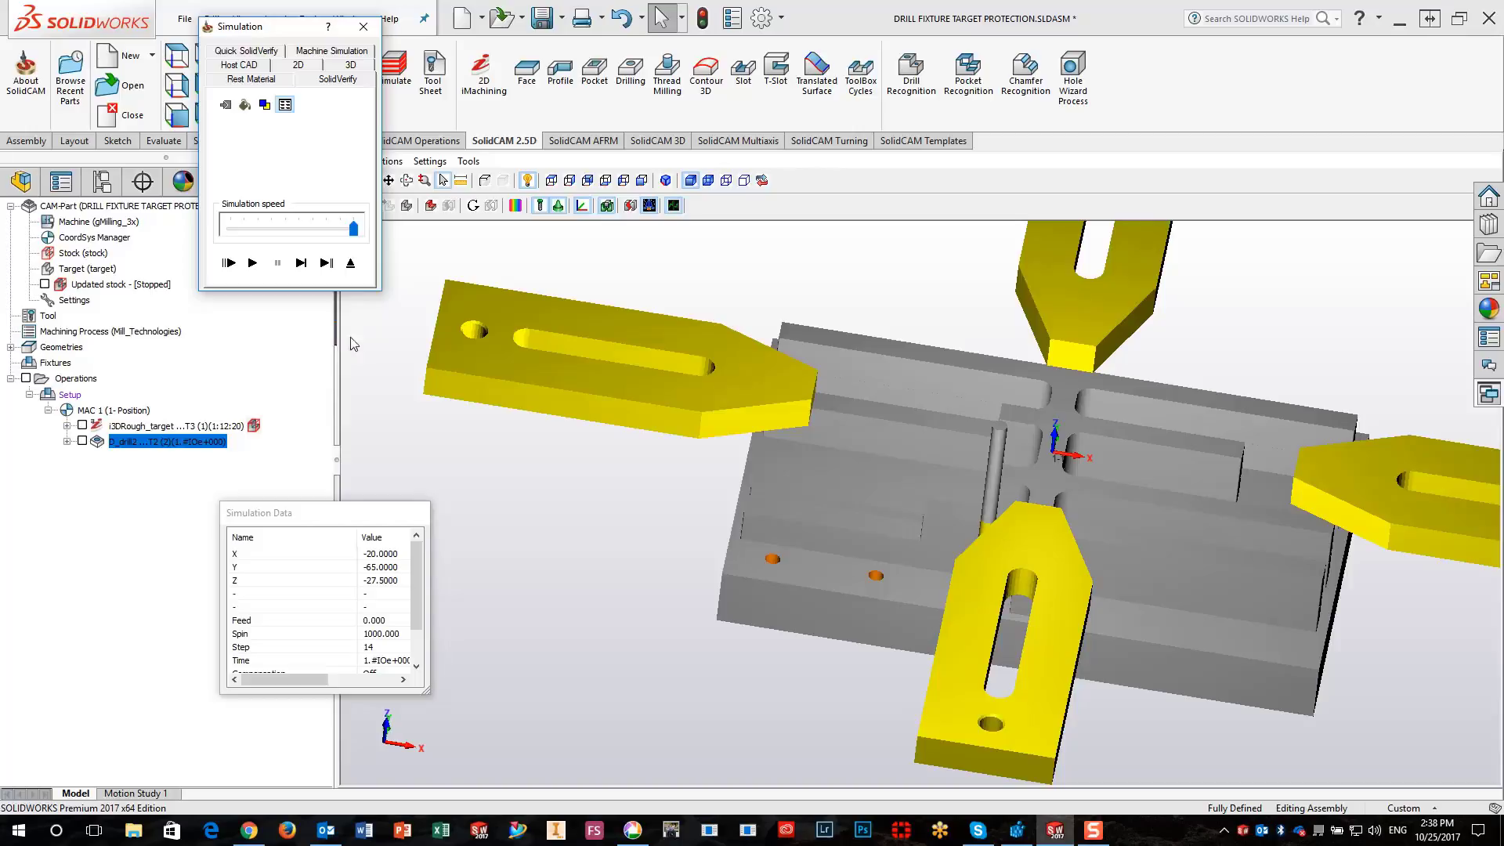
left_click(302, 266)
left_click(302, 265)
left_click(302, 265)
left_click(302, 266)
left_click(302, 266)
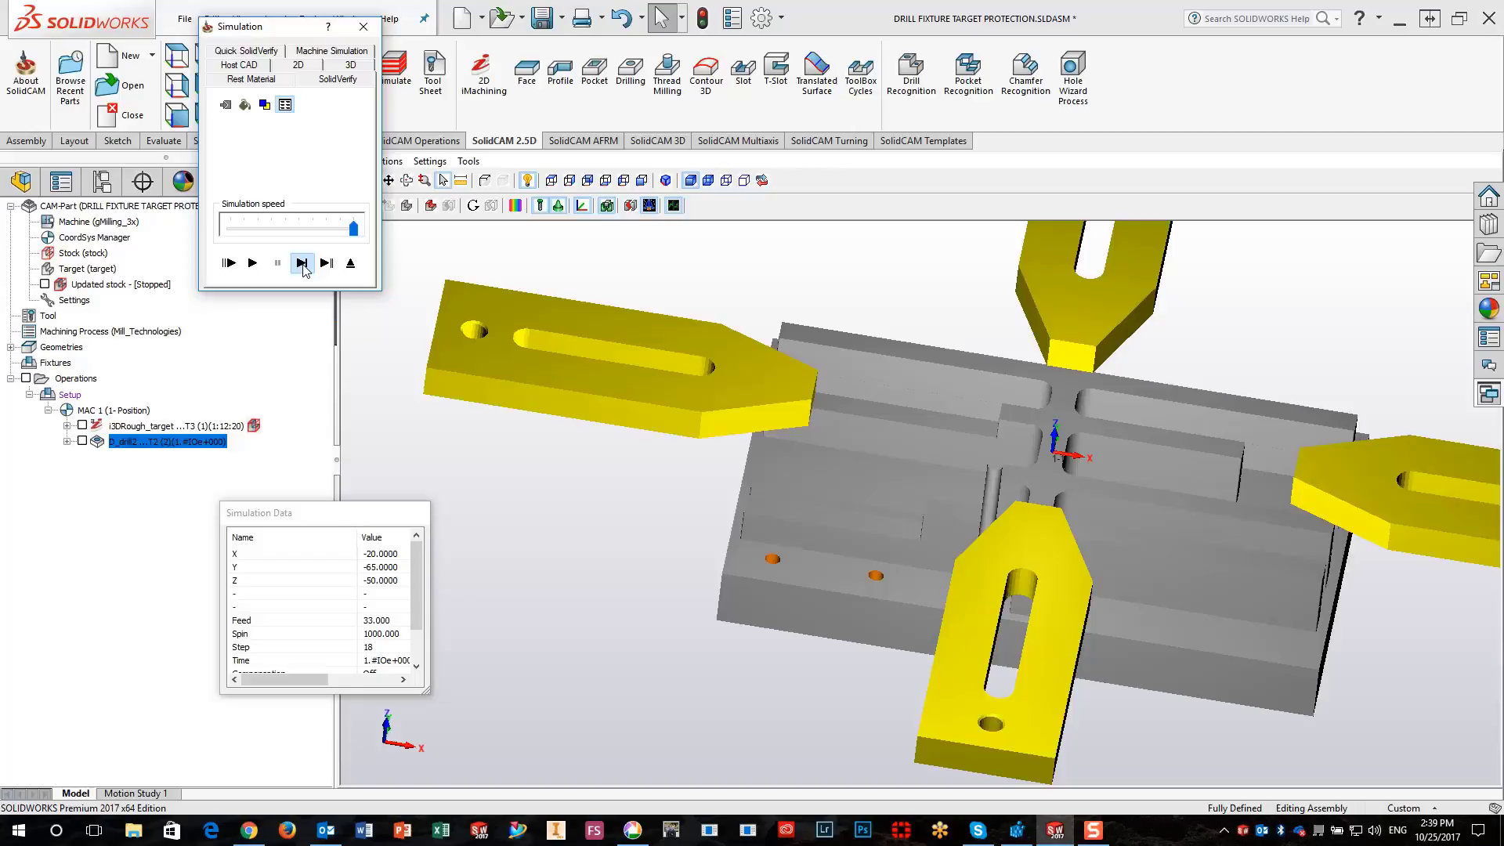
left_click(302, 266)
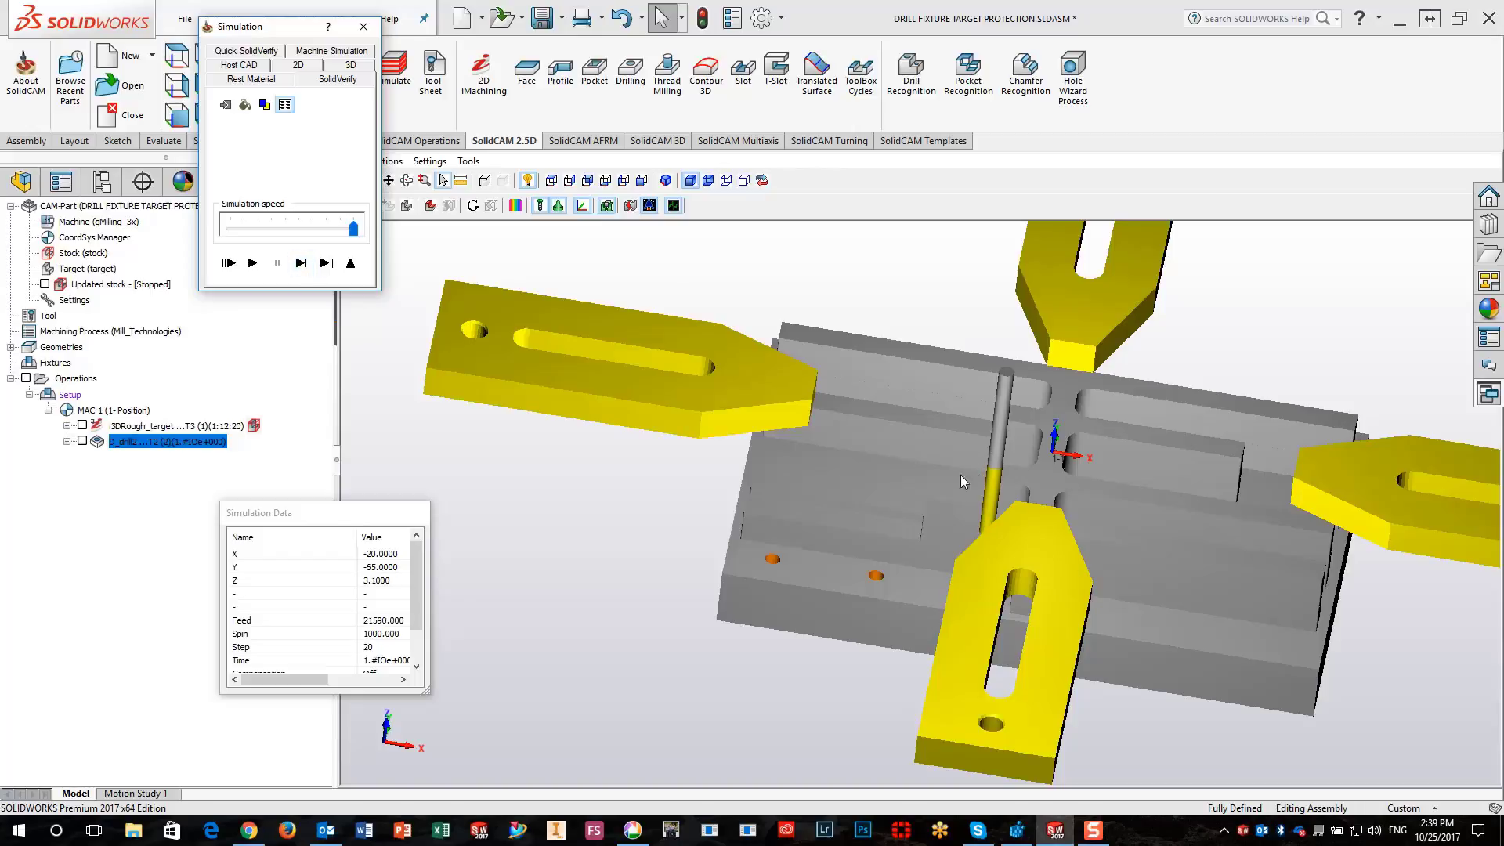
Single-step the drill as it plunges into and retracts from the next several holes.
middle_click_drag(858, 670, 858, 671)
scroll(858, 670, "up", 3)
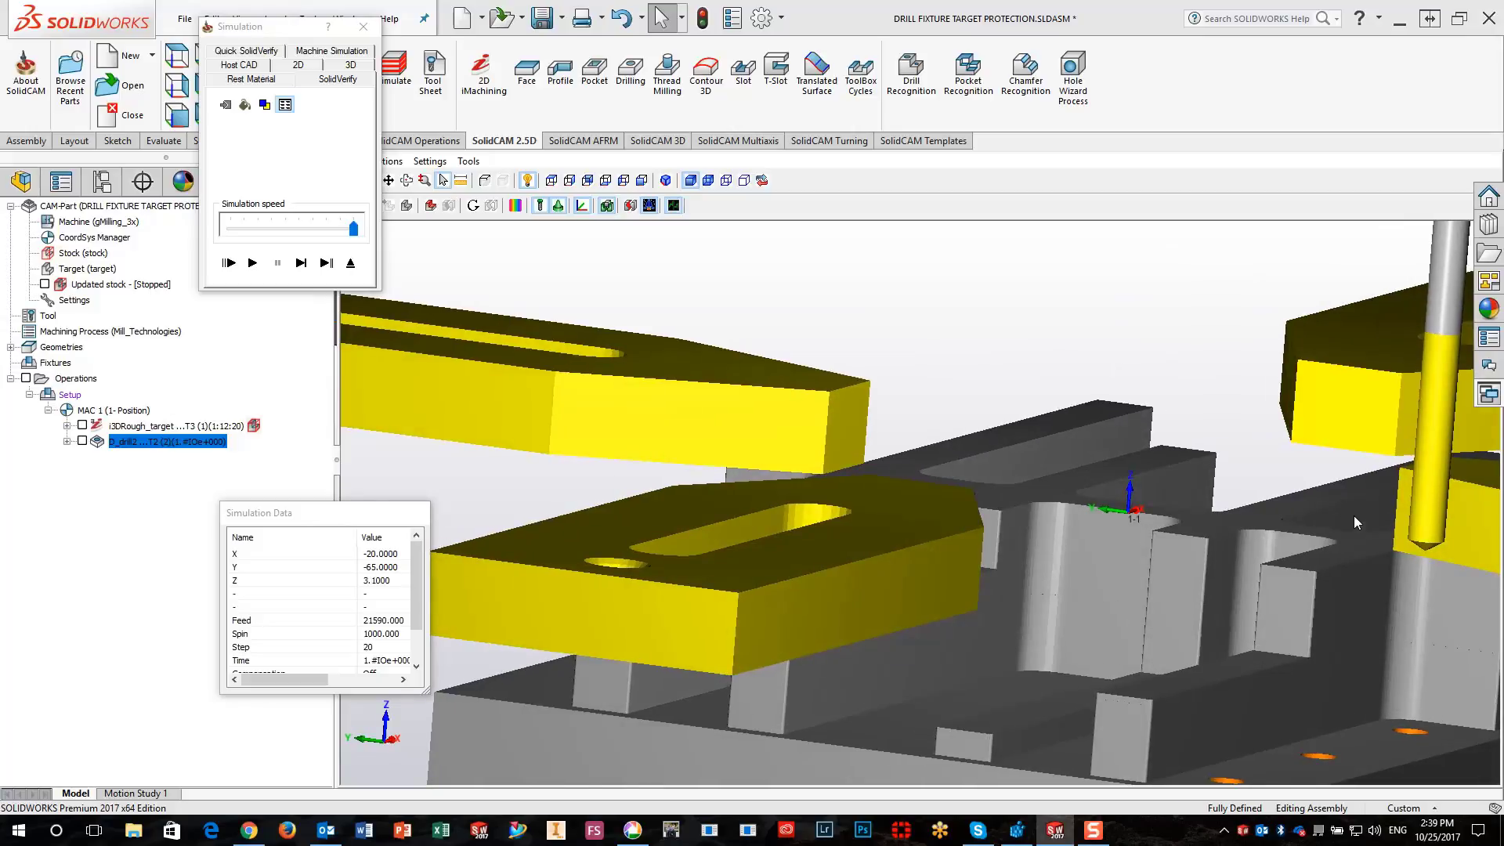
left_click(301, 264)
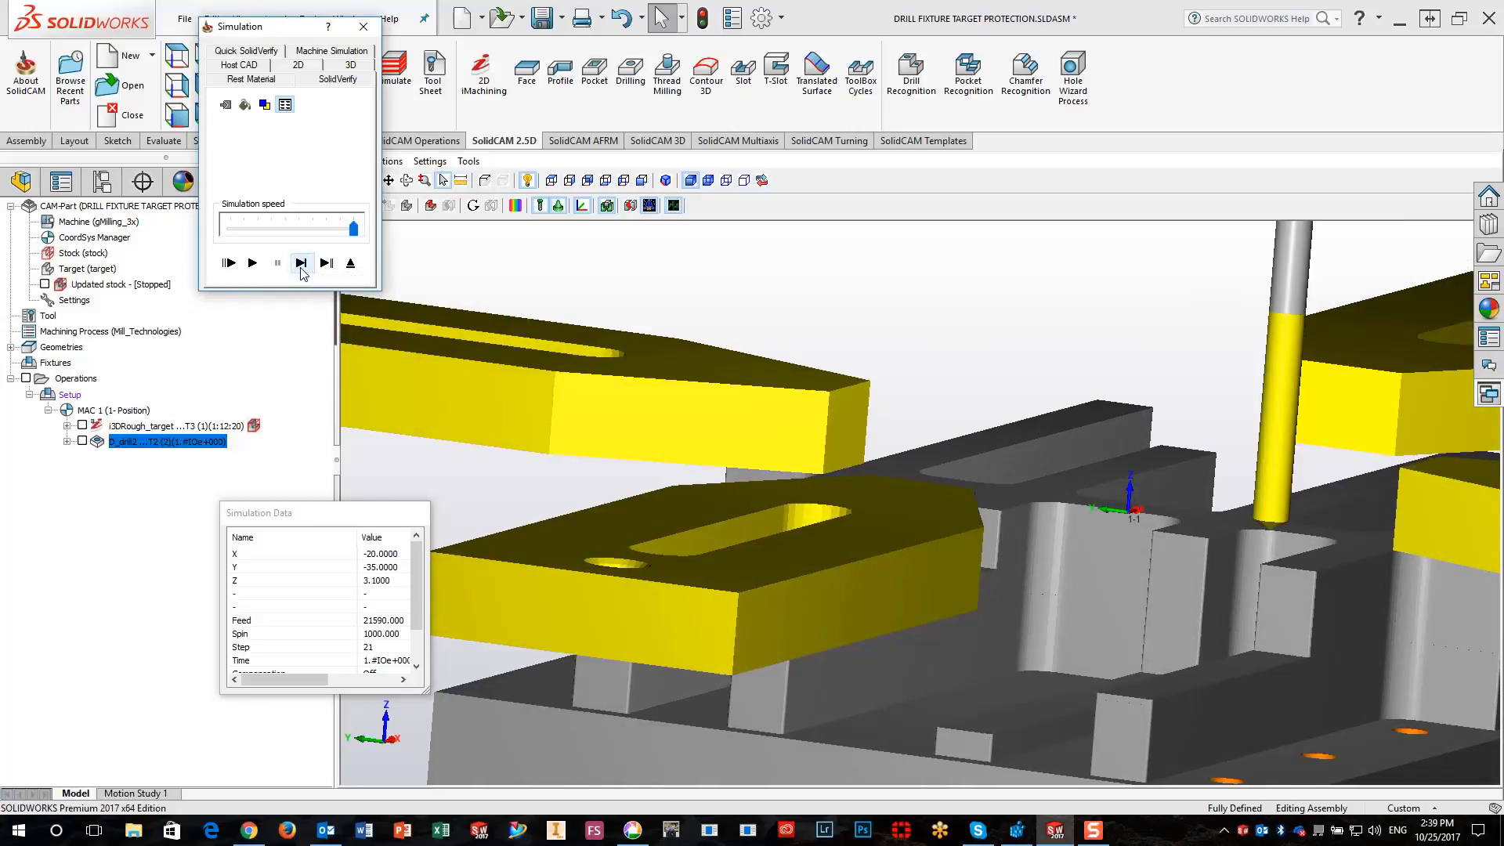
left_click(300, 263)
left_click(301, 264)
left_click(301, 264)
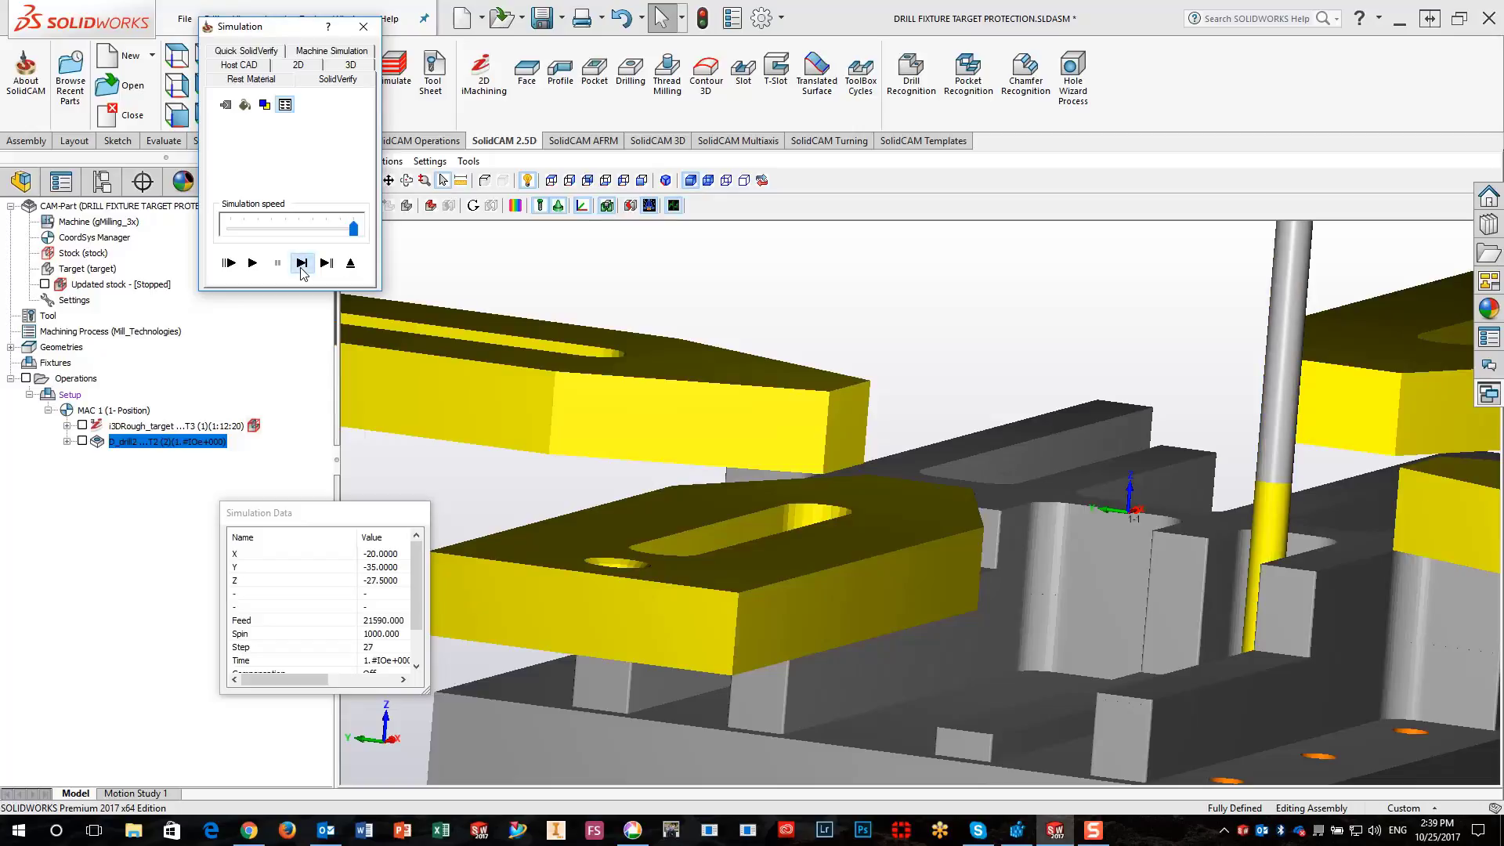
left_click(301, 264)
left_click(301, 264)
left_click(300, 263)
left_click(301, 264)
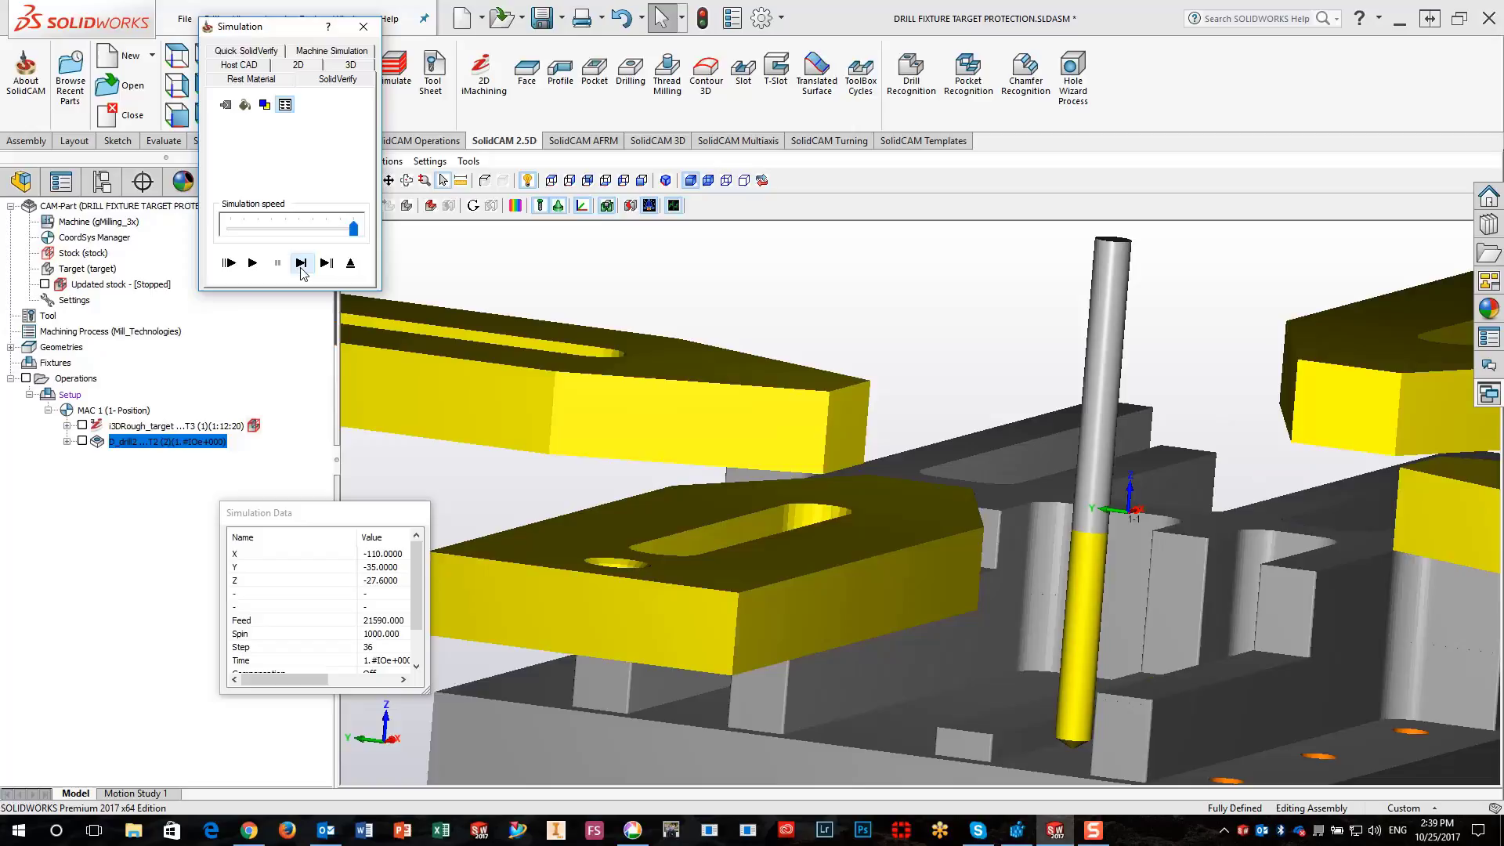
left_click(301, 264)
left_click(300, 264)
left_click(301, 264)
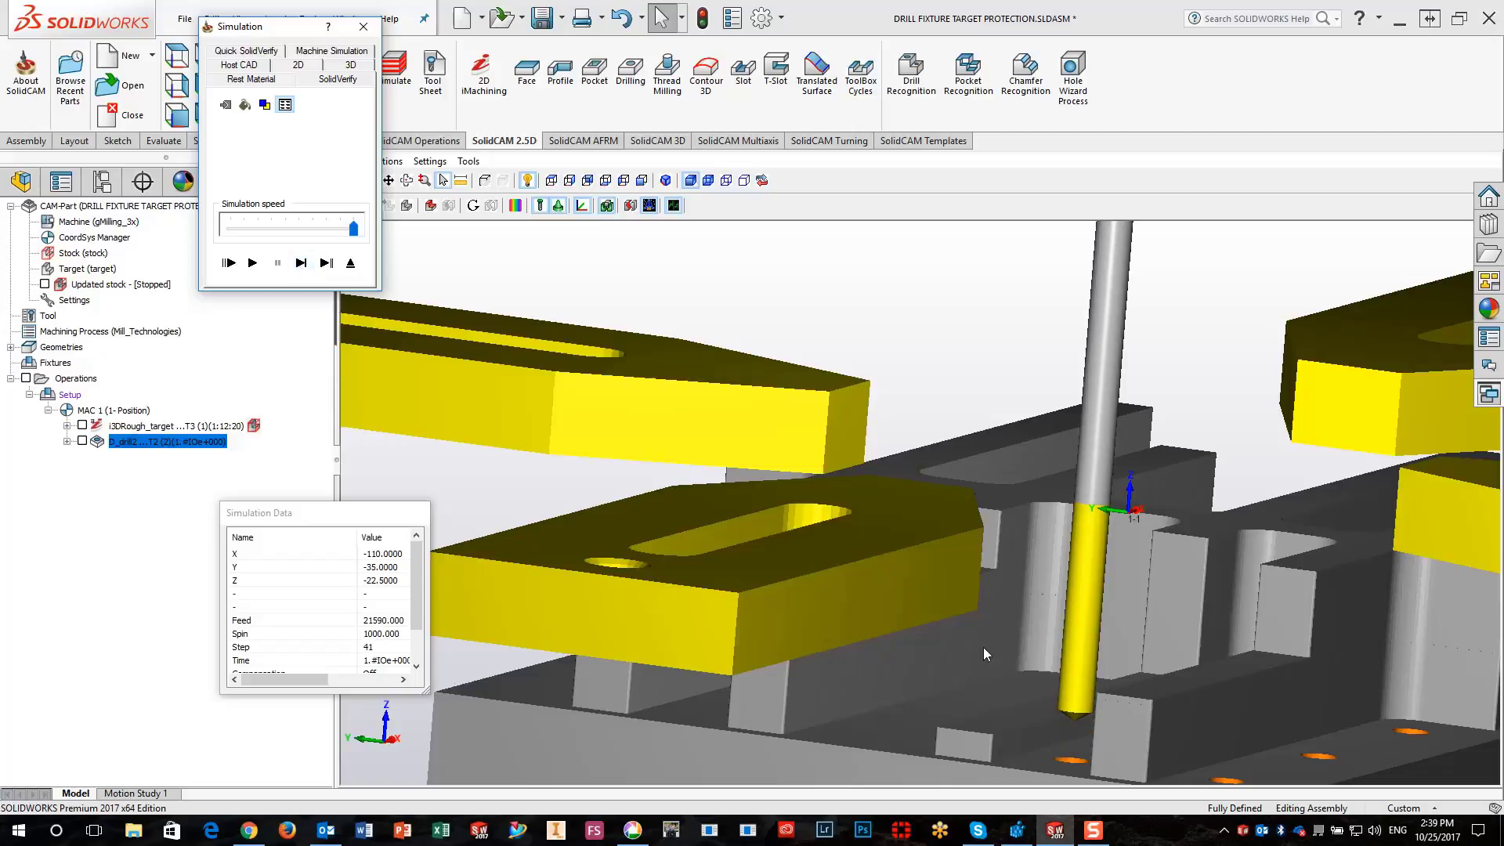
Step the drill out of its hole, then play the simulation through to step 96.
middle_click_drag(926, 701, 633, 496)
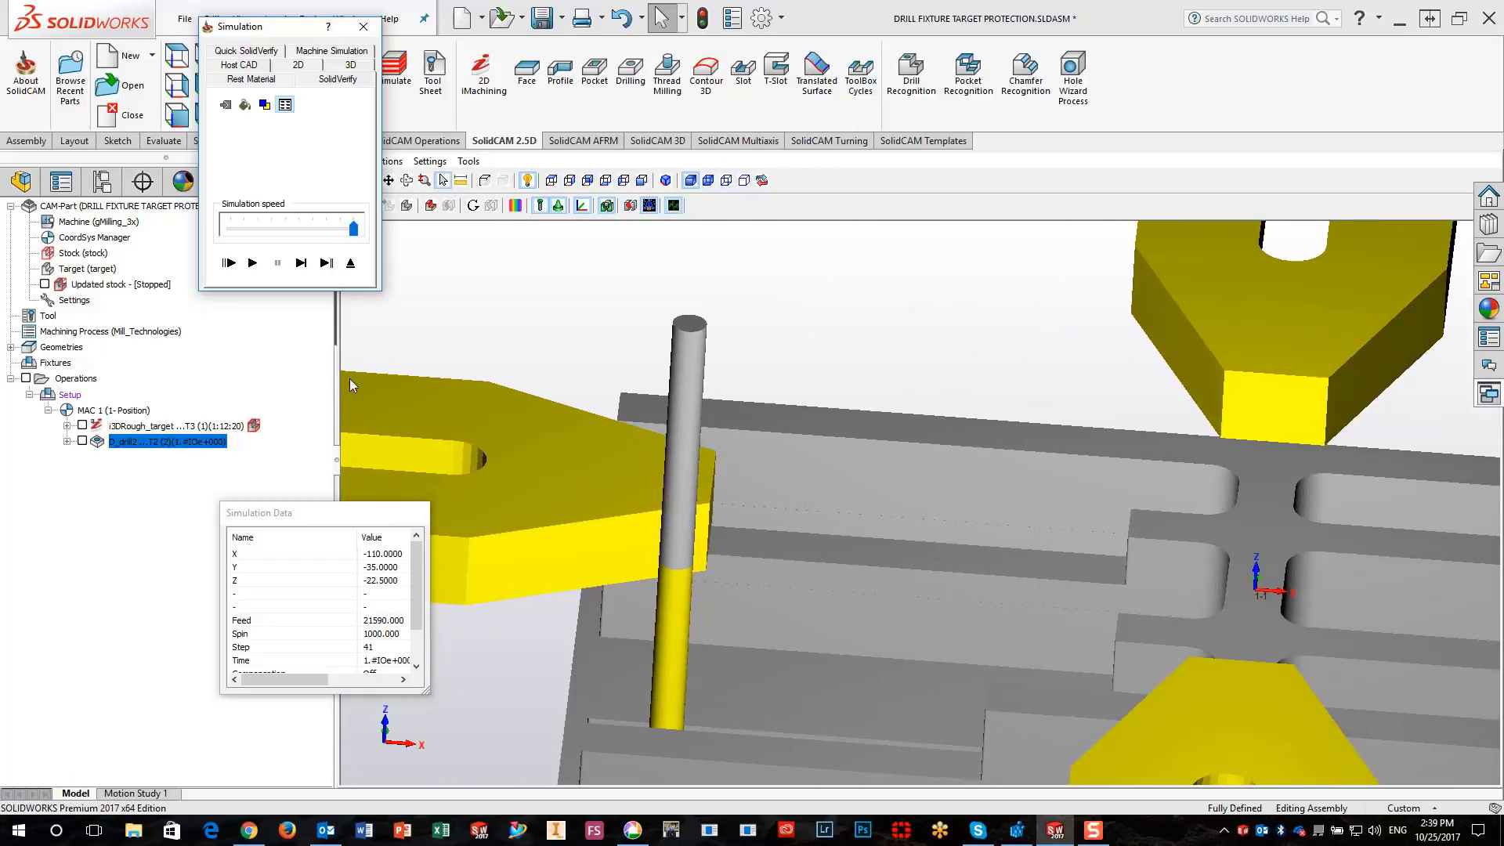
left_click(301, 264)
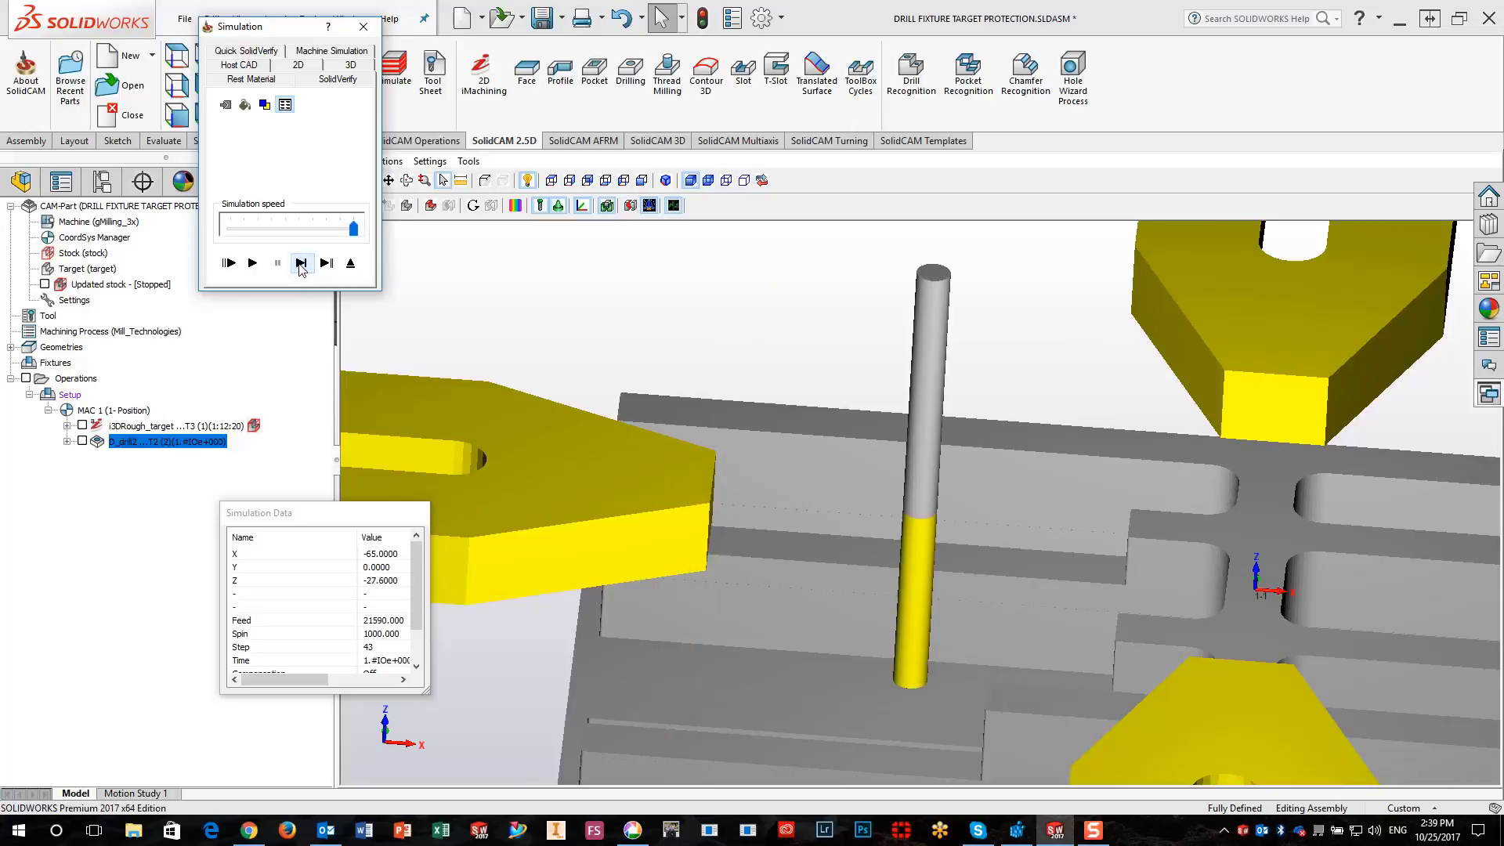
left_click(300, 264)
left_click(301, 264)
left_click(254, 263)
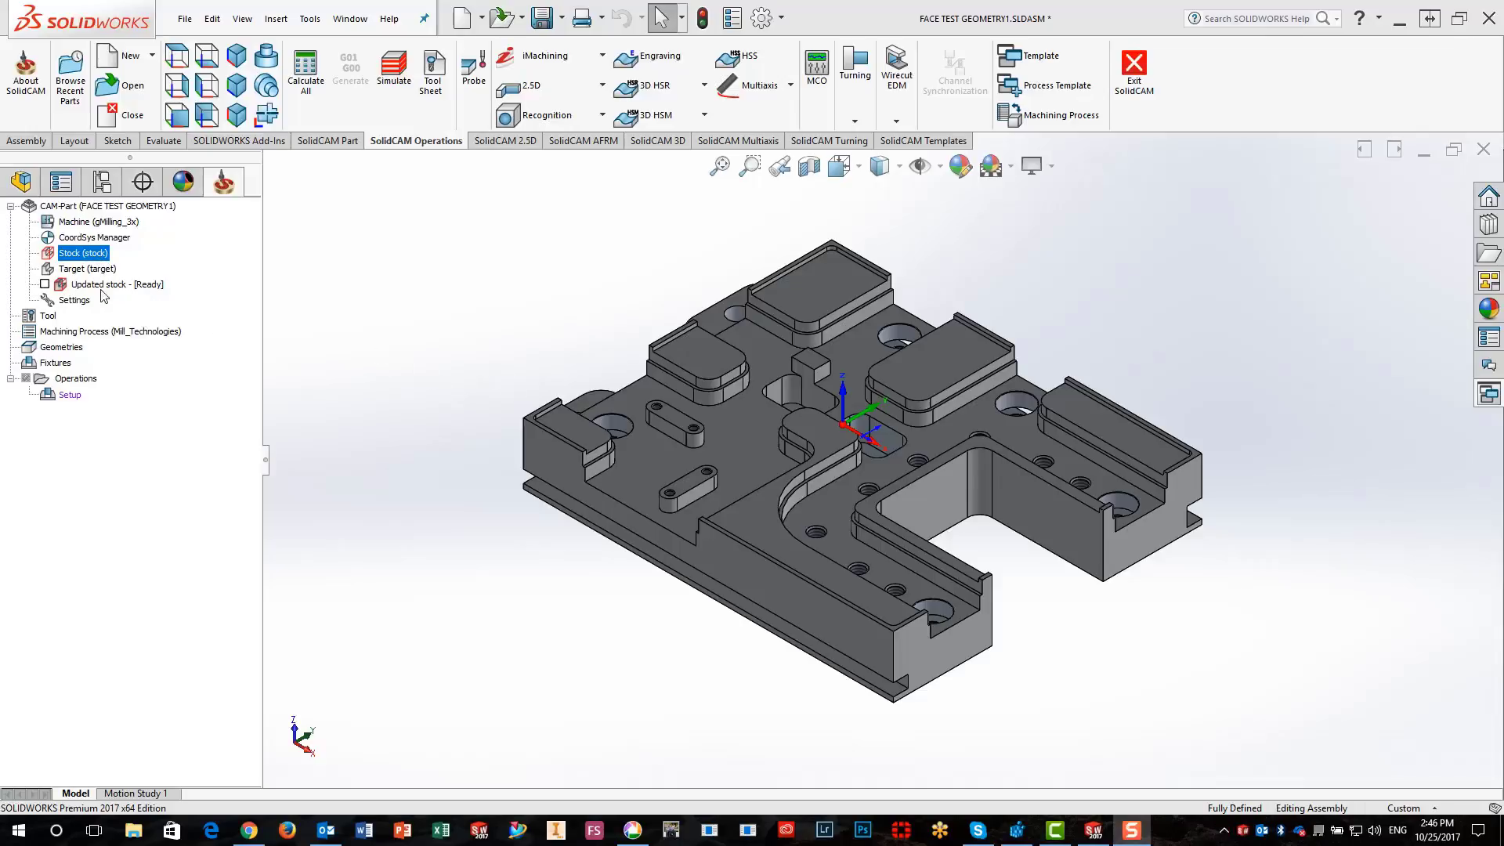
Edit the FACE TEST GEOMETRY1 stock and choose the Stock size box mode.
double_click(67, 258)
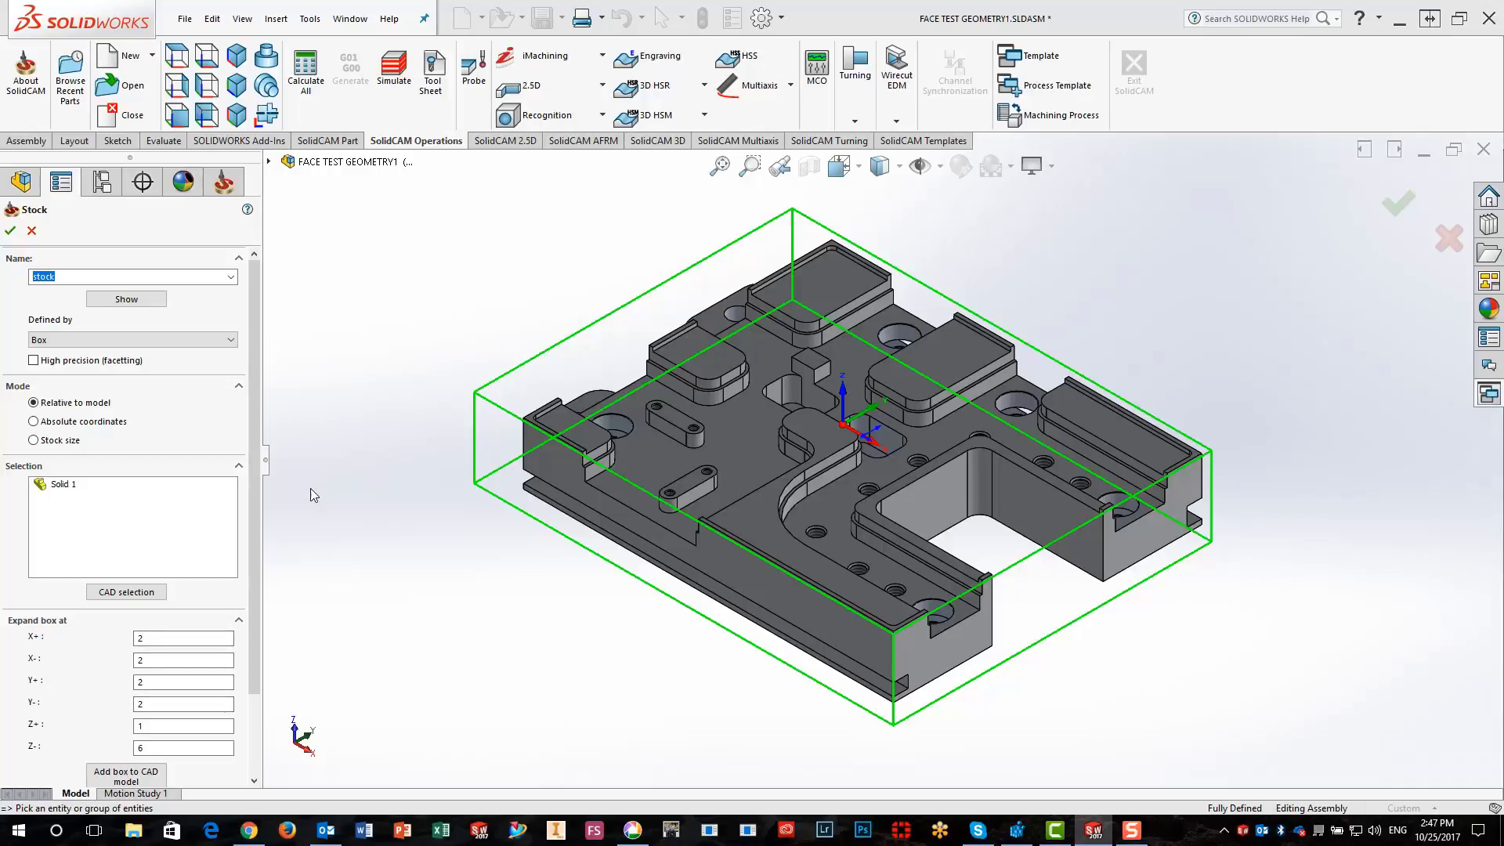
key("Down")
key("Down")
key("Down")
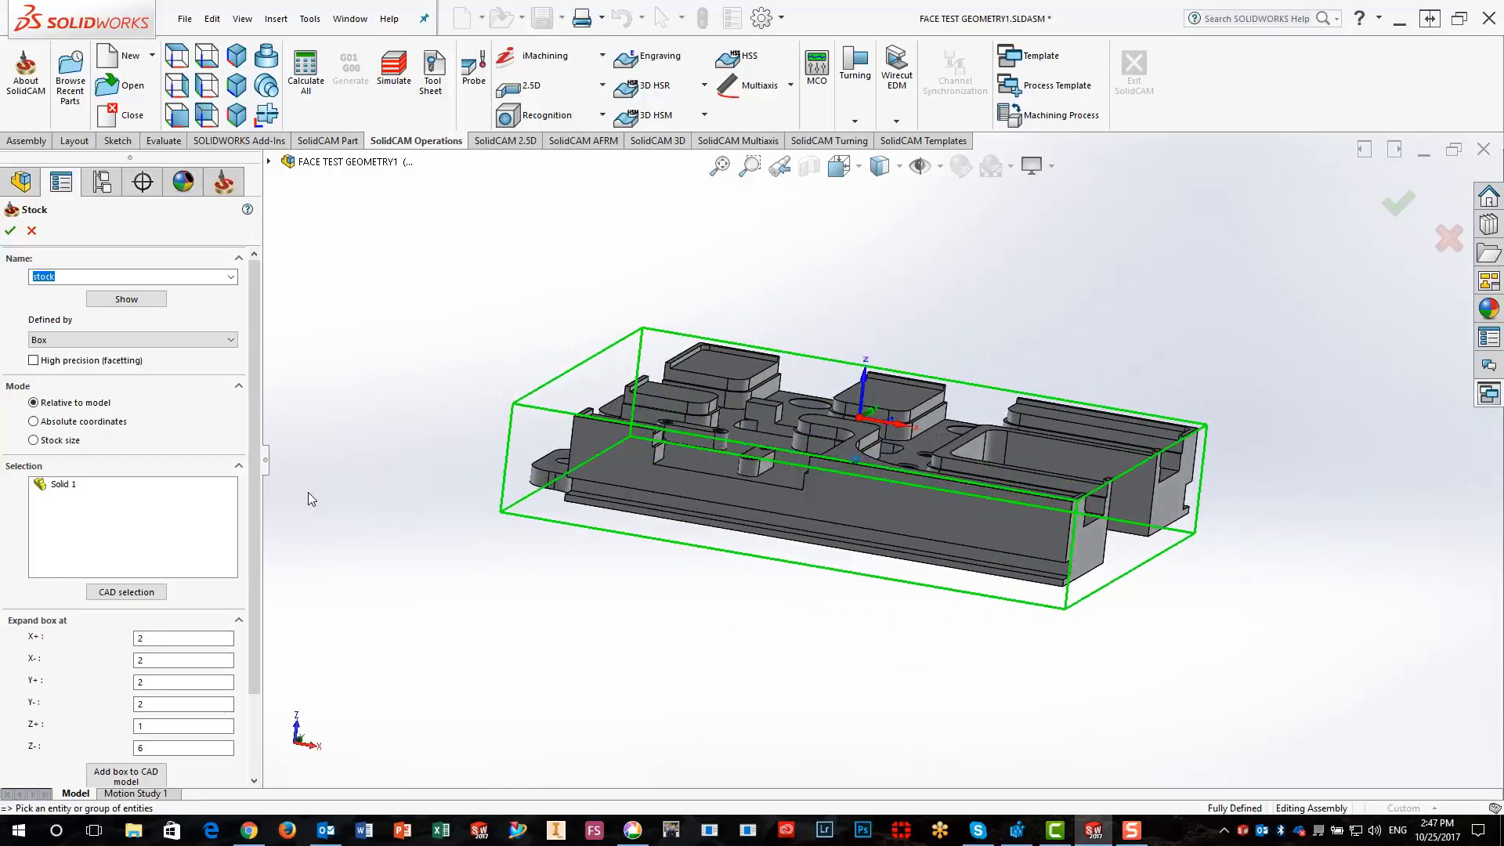
key("Up")
key("Up")
key("Up")
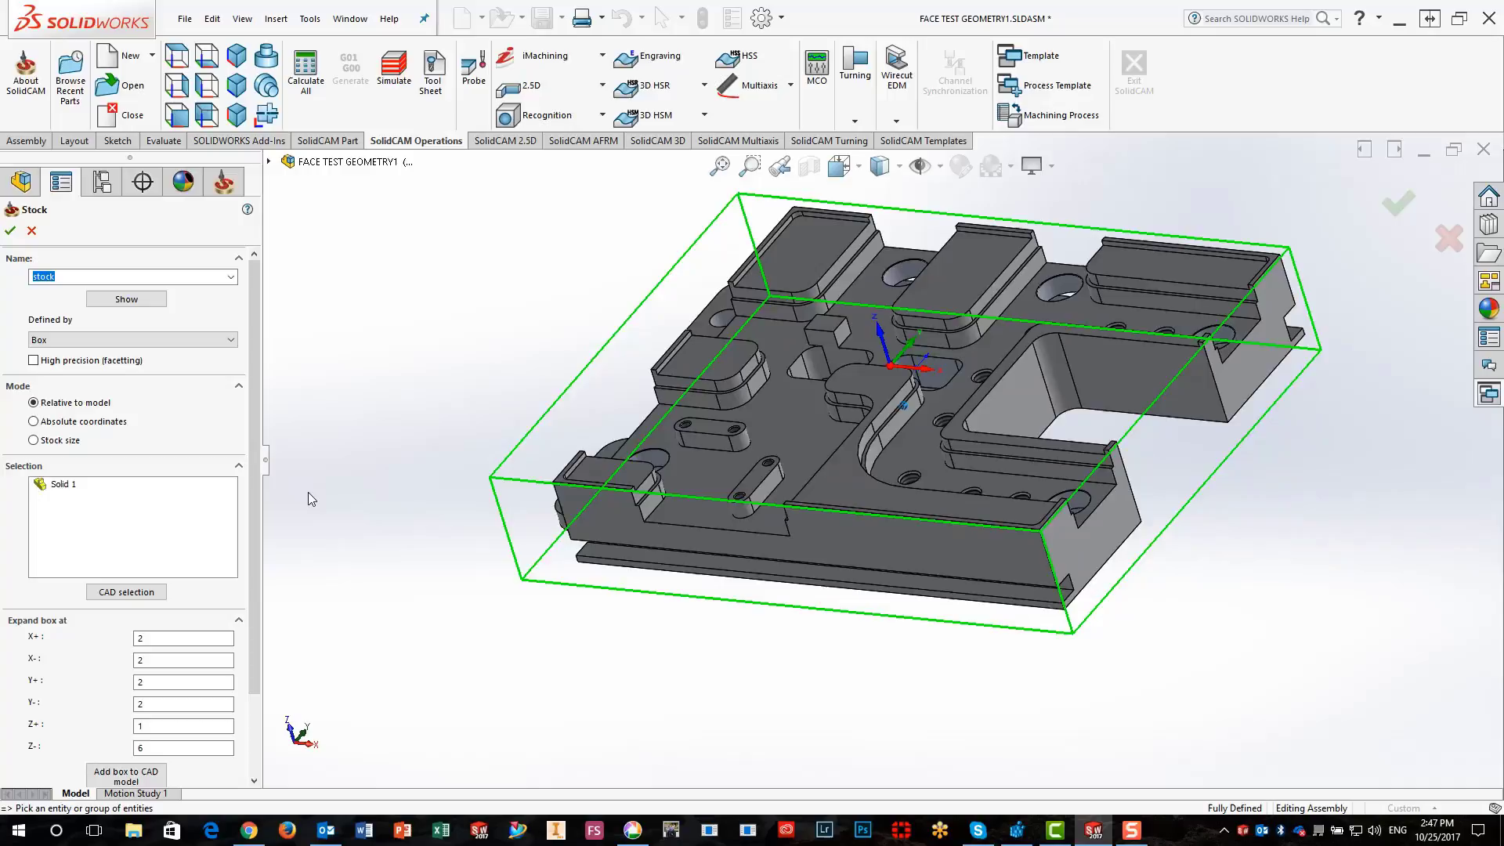
key("Down")
key("Down")
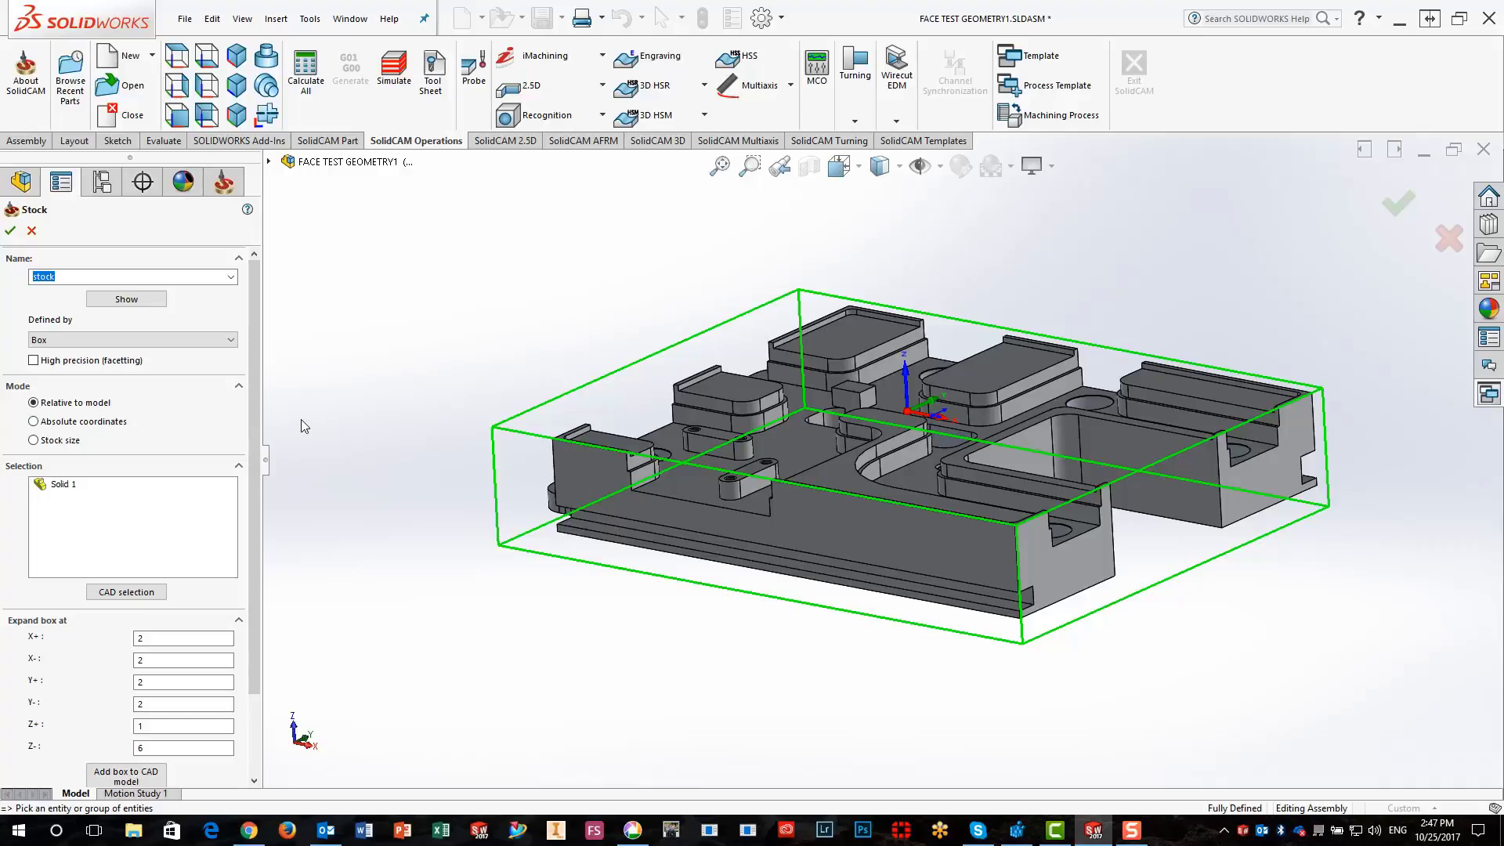
left_click(33, 440)
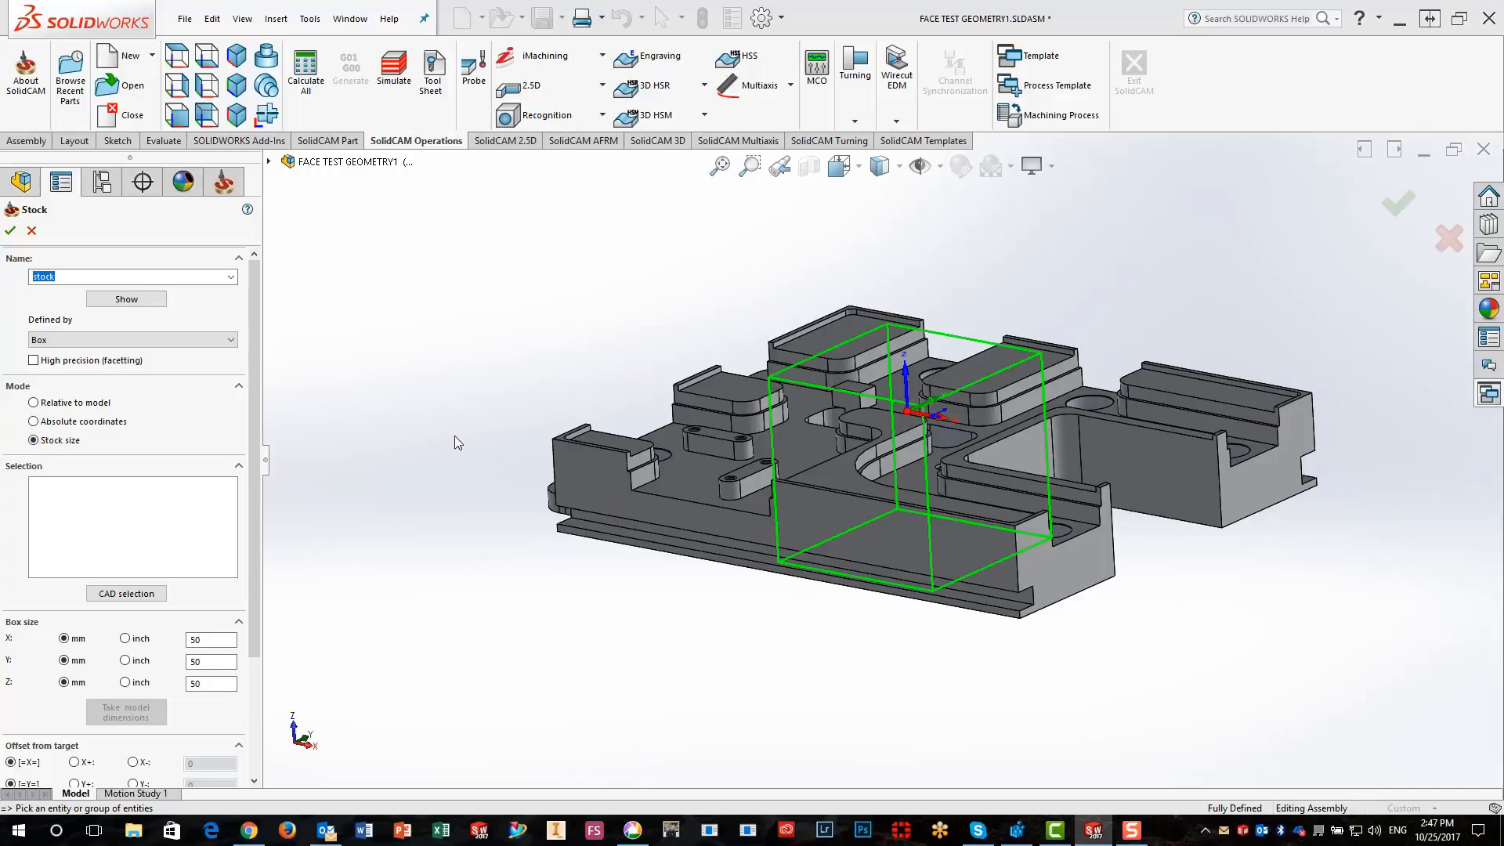
Pick the plate model so the stock box takes its 166 × 125 × 25 mm size.
left_click(584, 487)
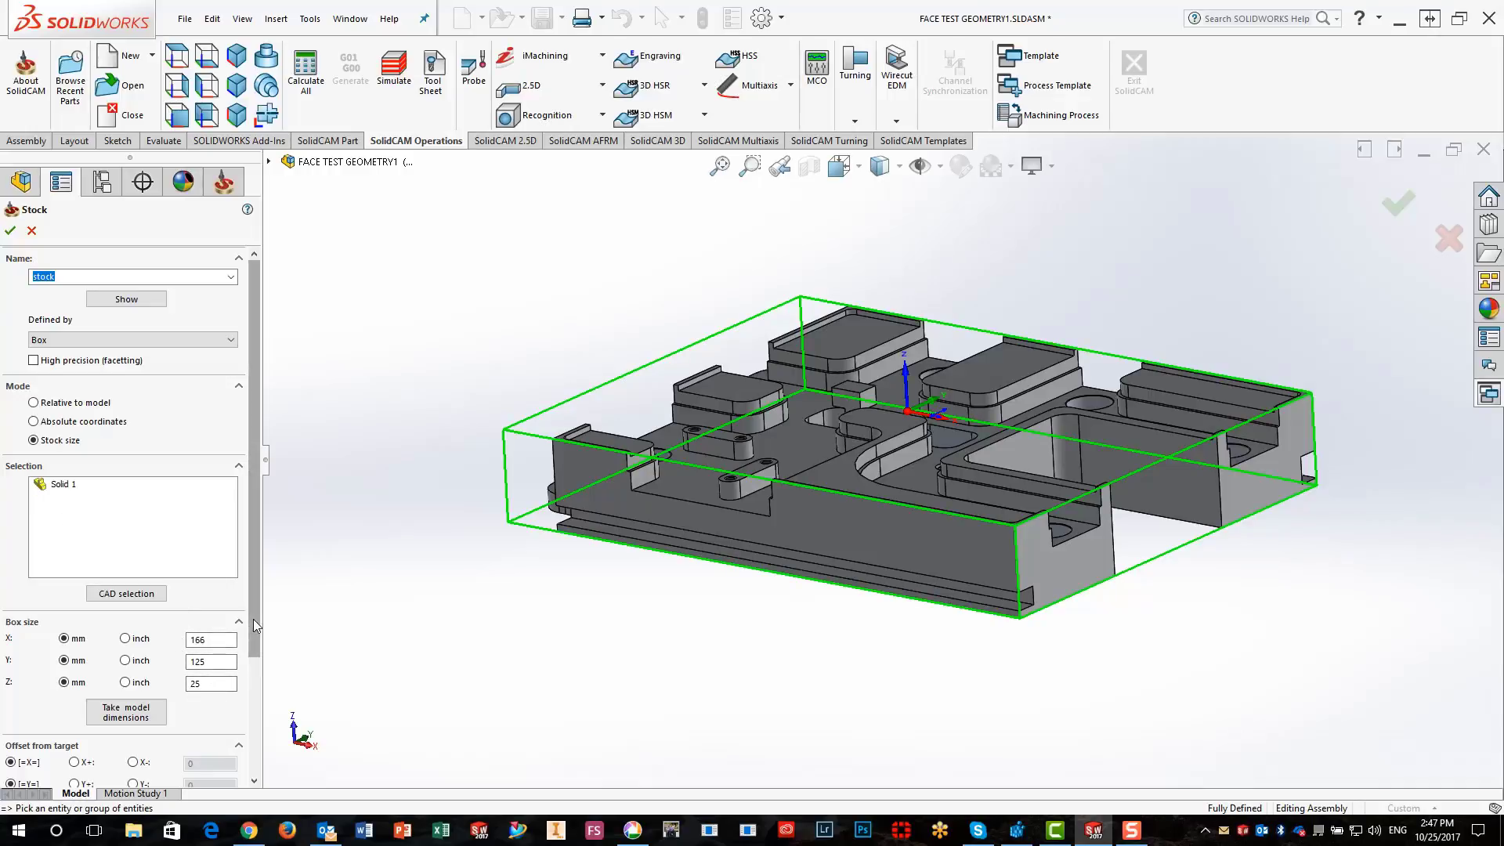
left_click_drag(252, 618, 252, 624)
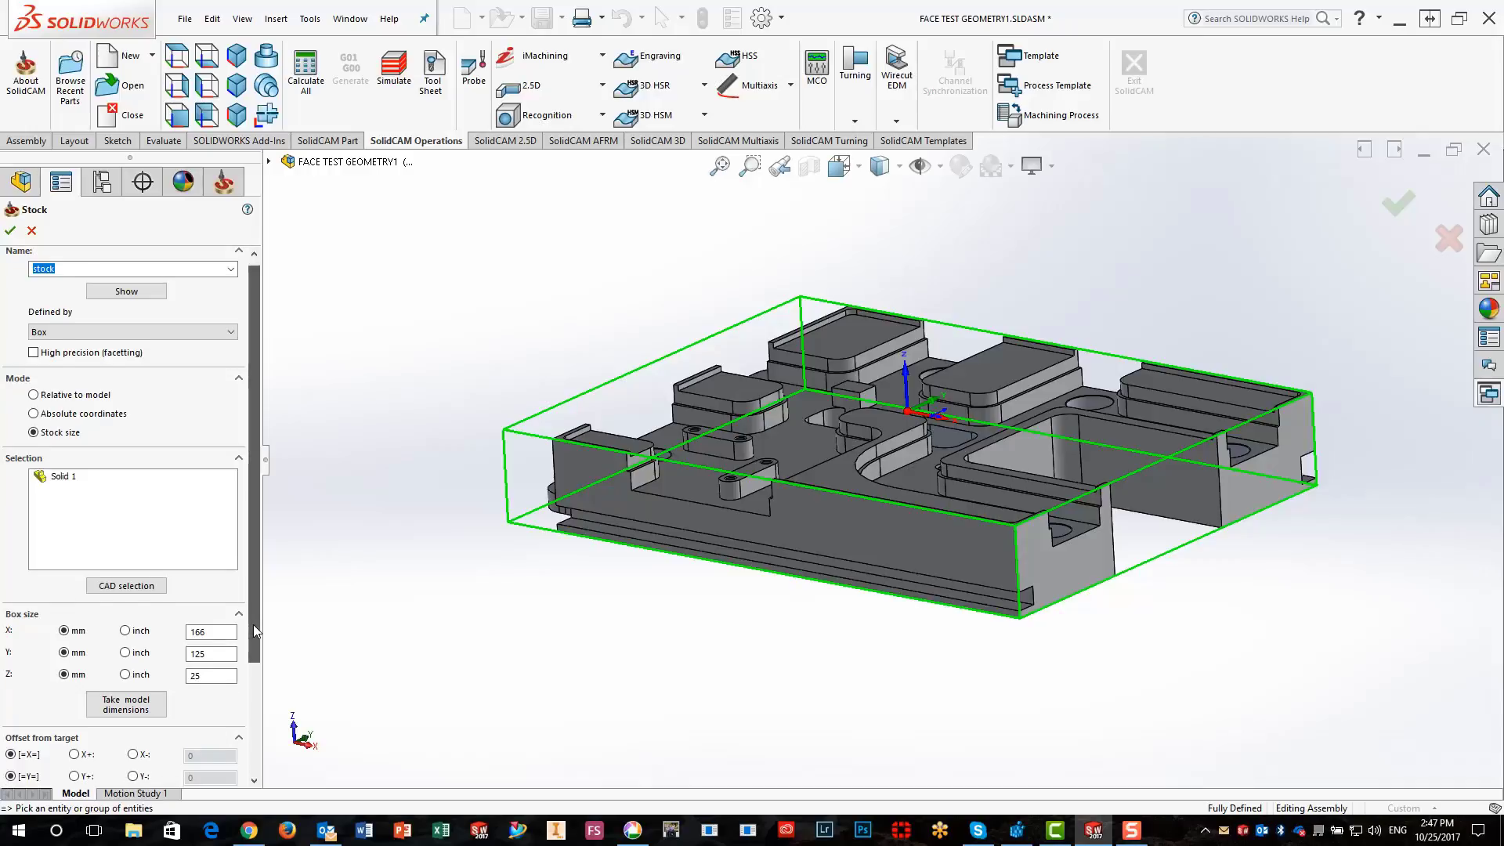
key("Left")
key("Left")
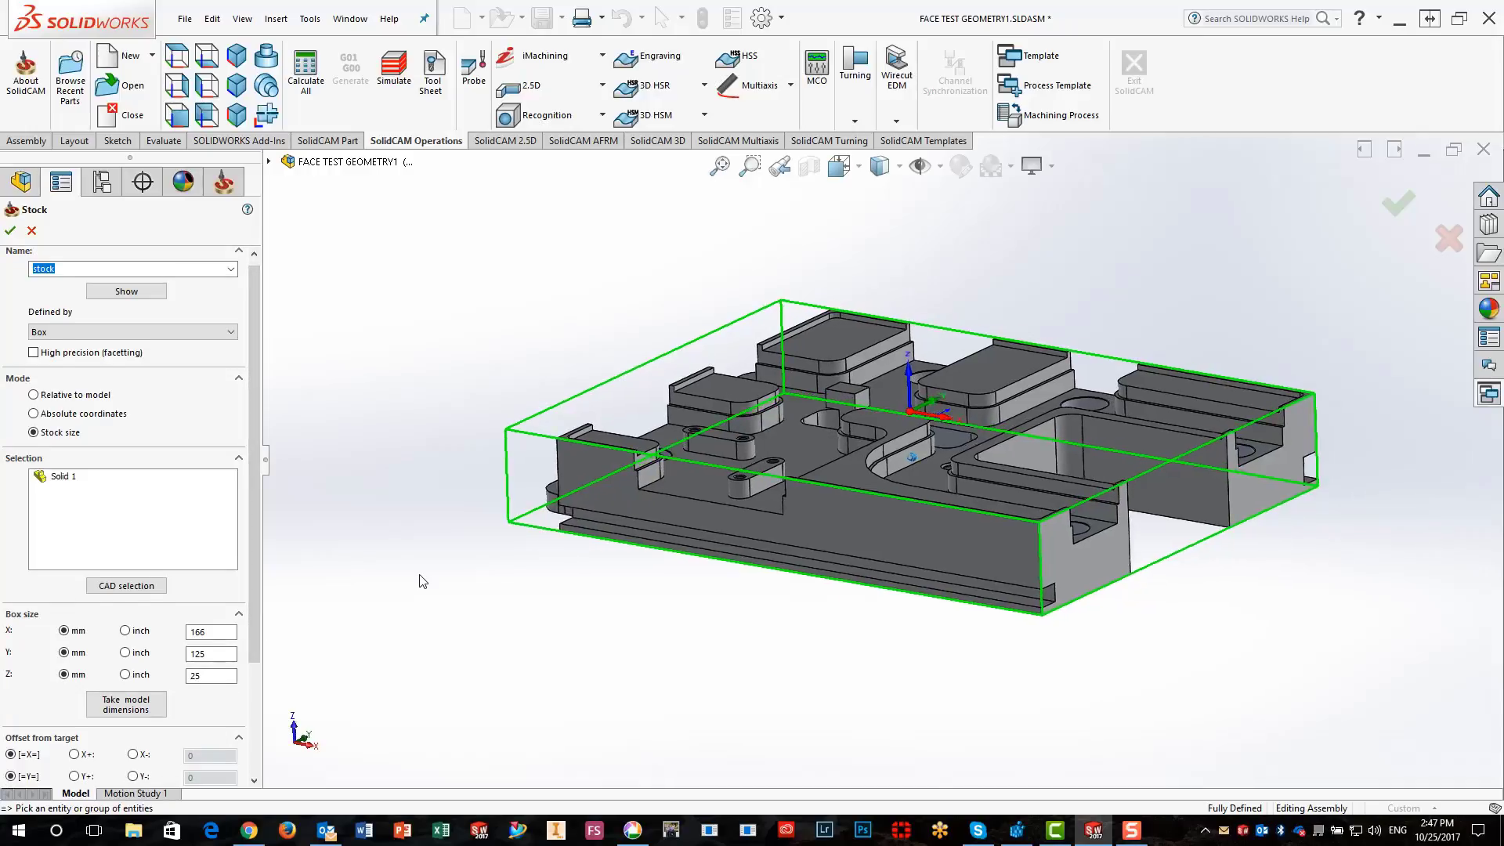
key("Down")
key("Down")
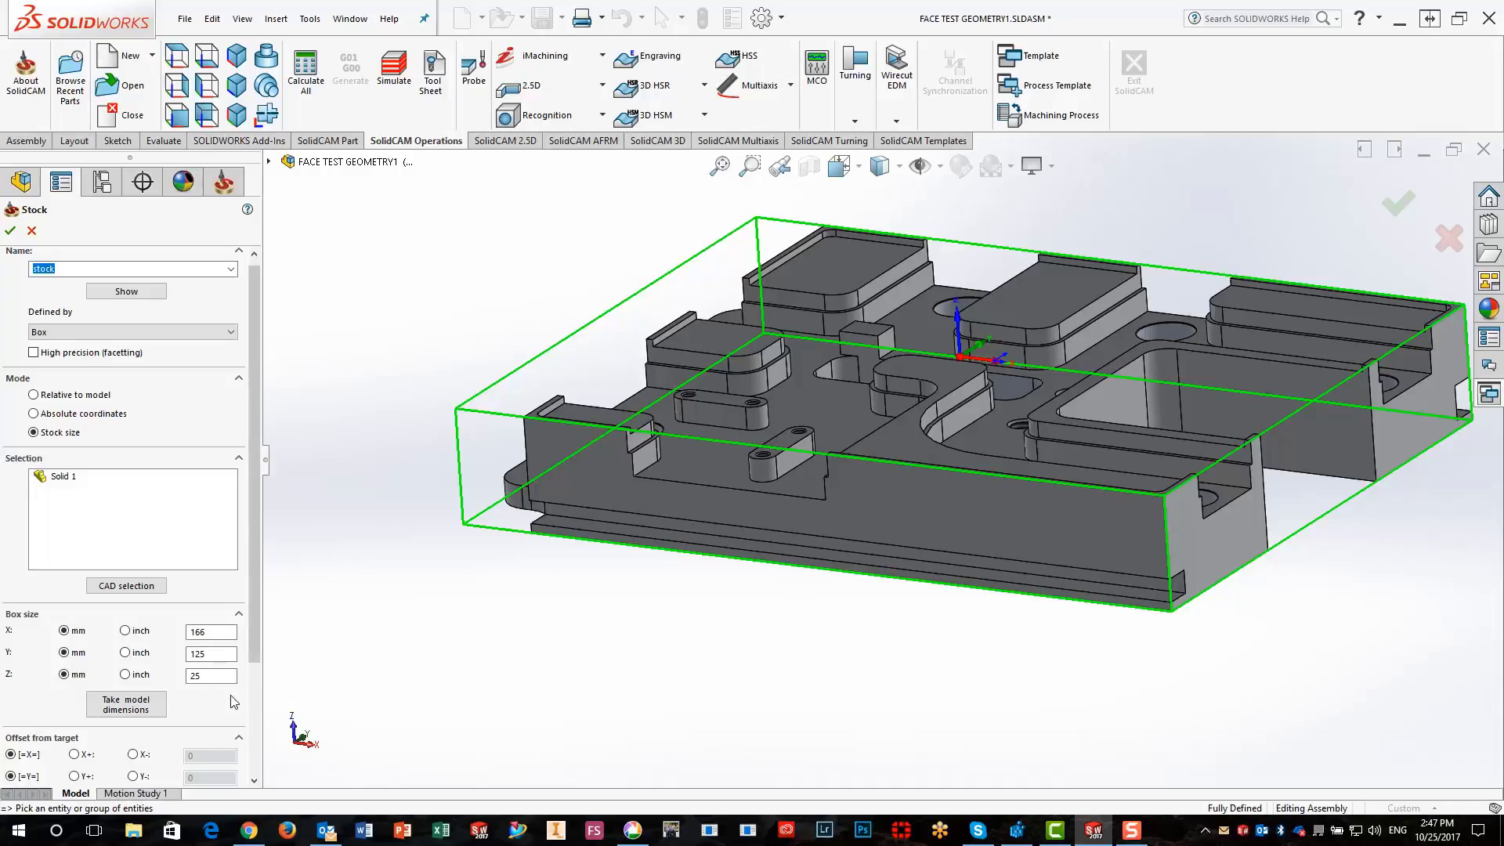
Set the stock box size to X 170, Y 130 and Z 30 mm.
double_click(213, 679)
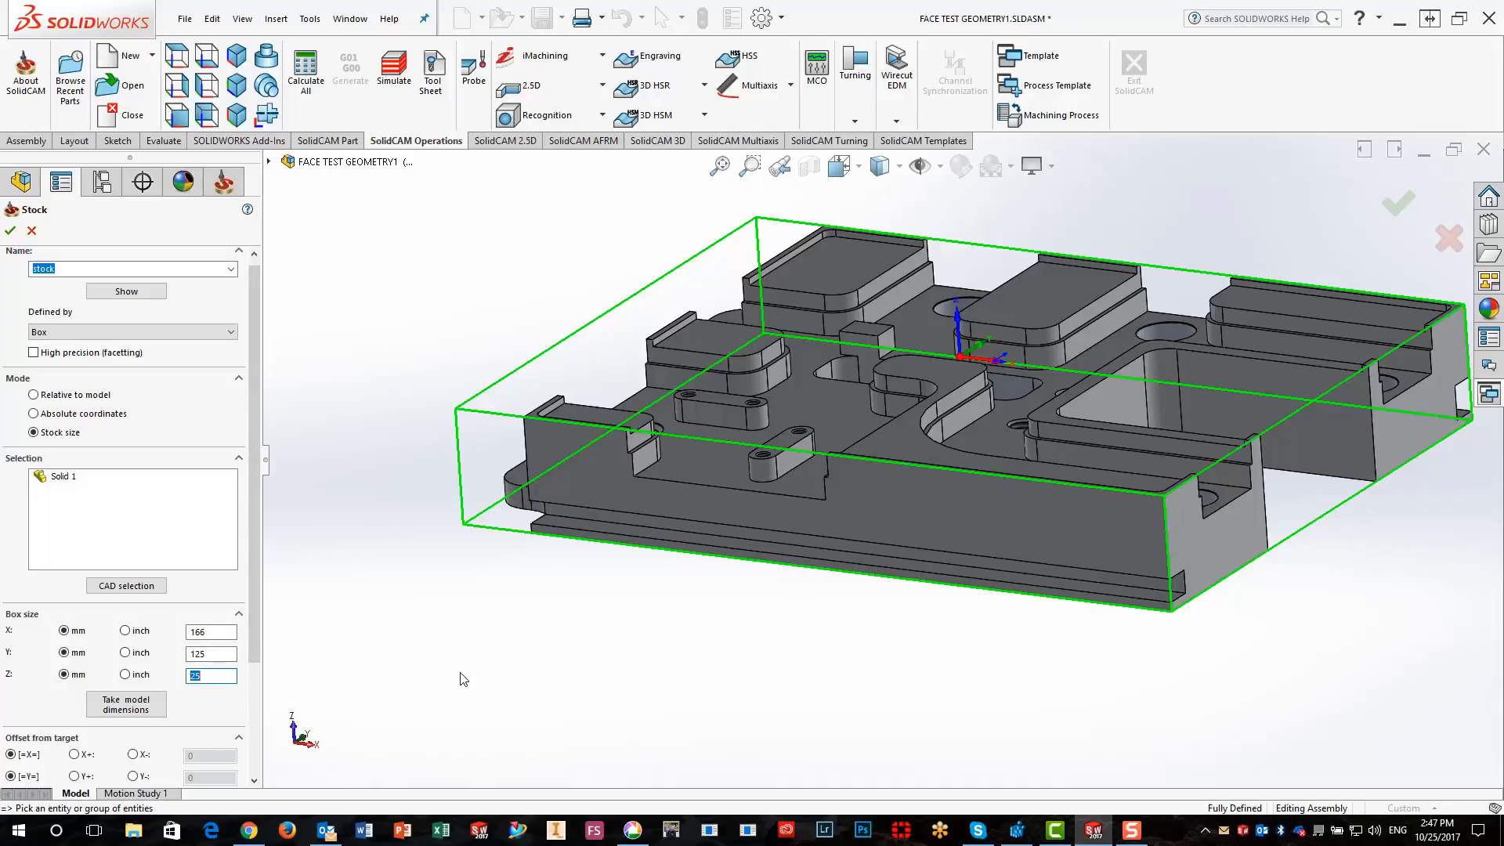
type("30")
double_click(213, 654)
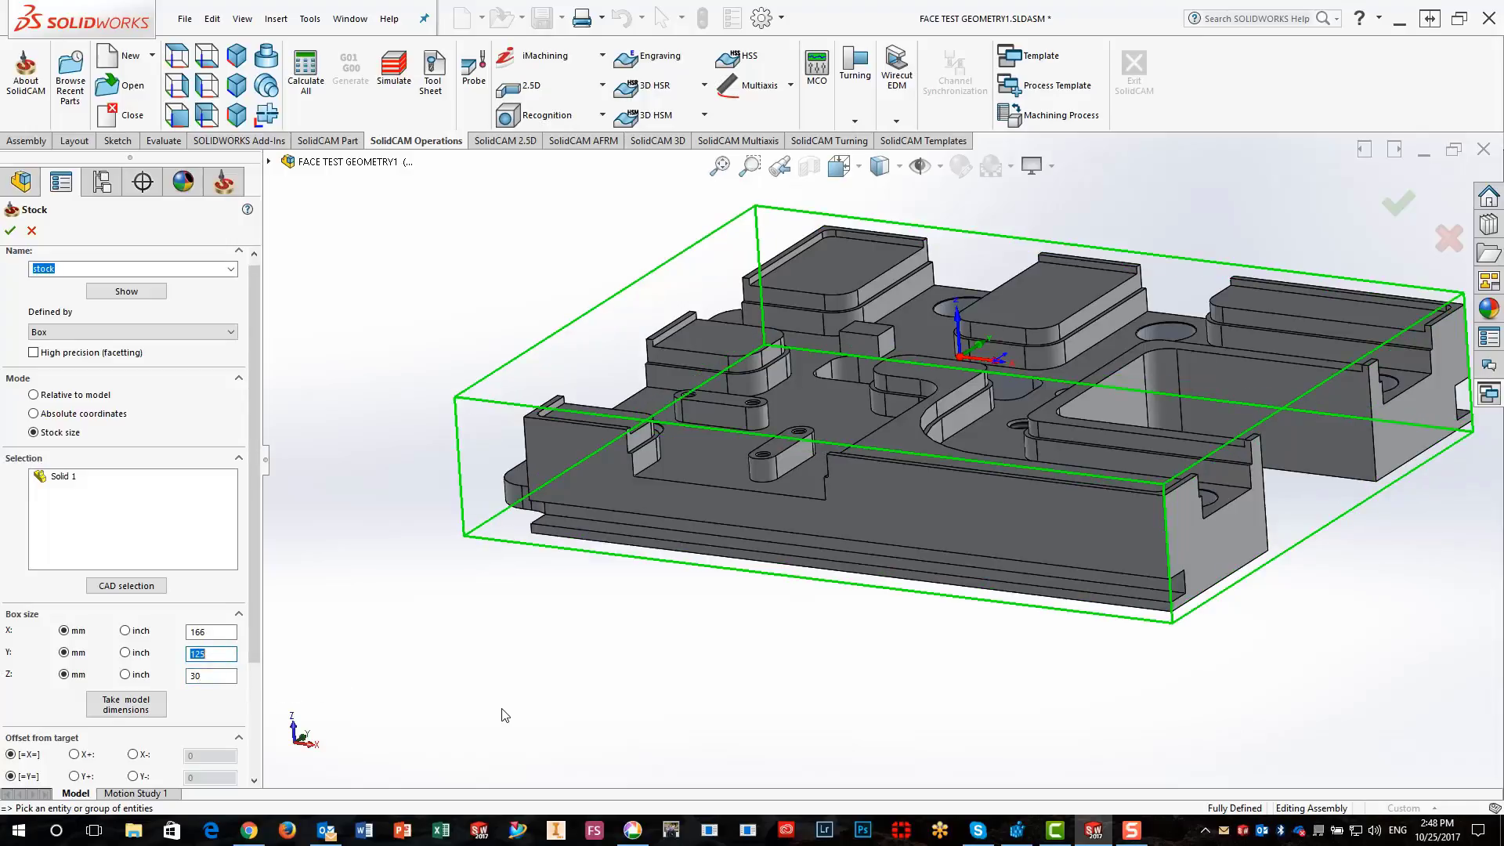
type("130")
key("Return")
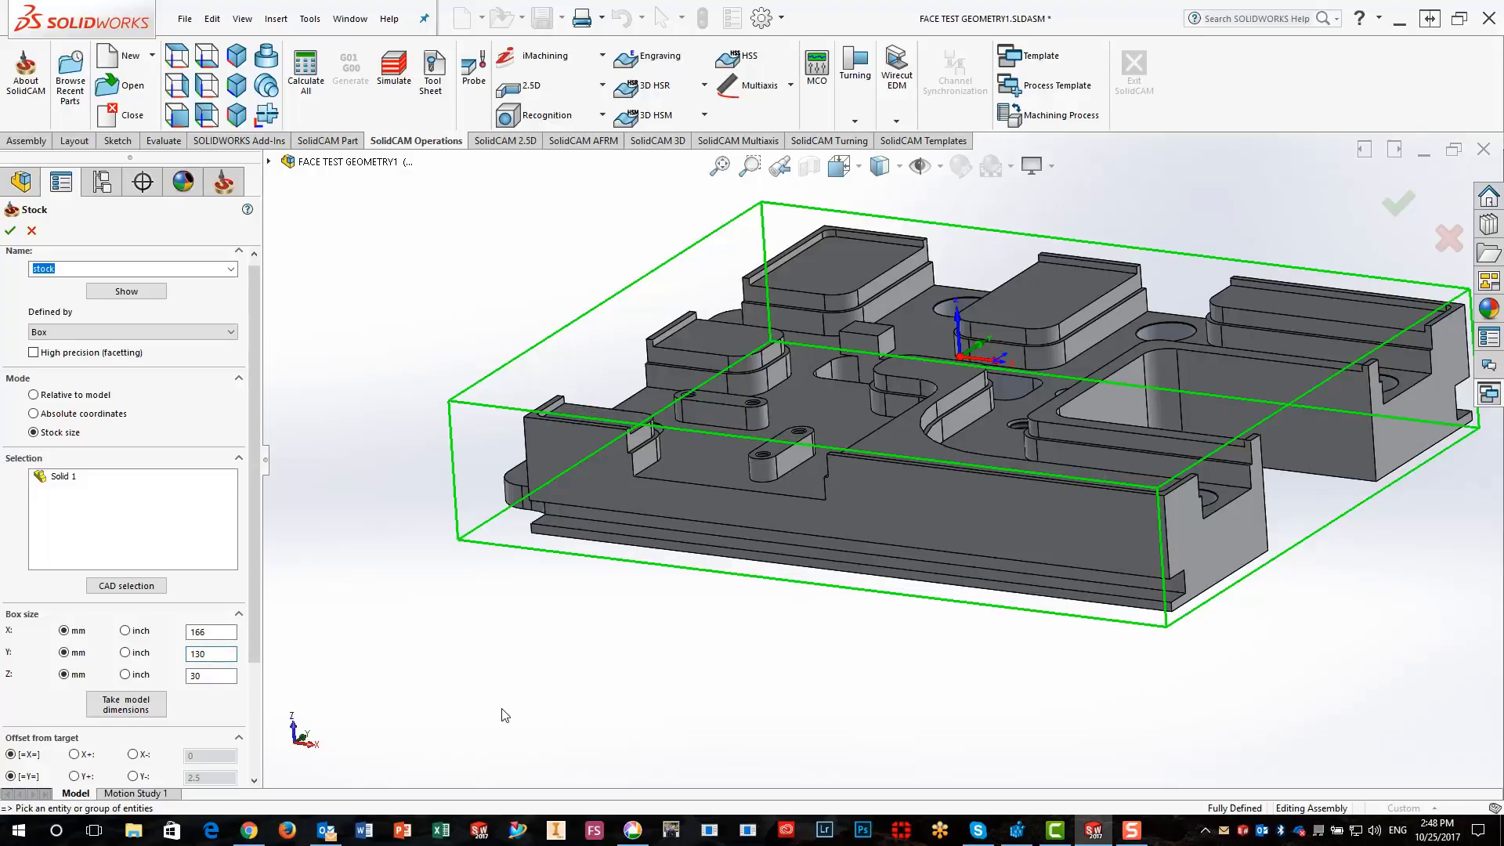
double_click(219, 631)
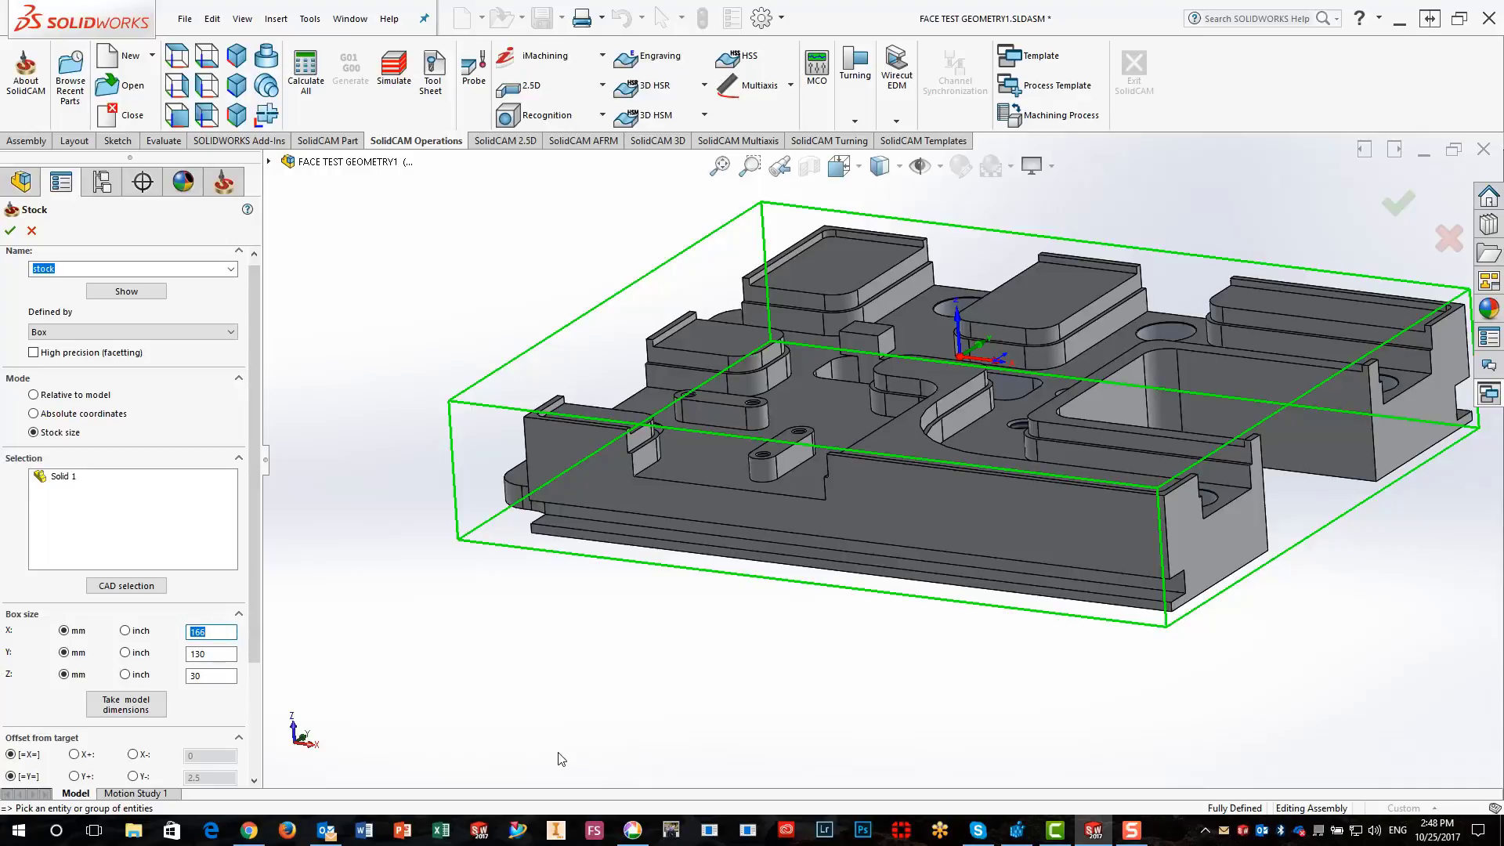
type("170")
left_click(221, 655)
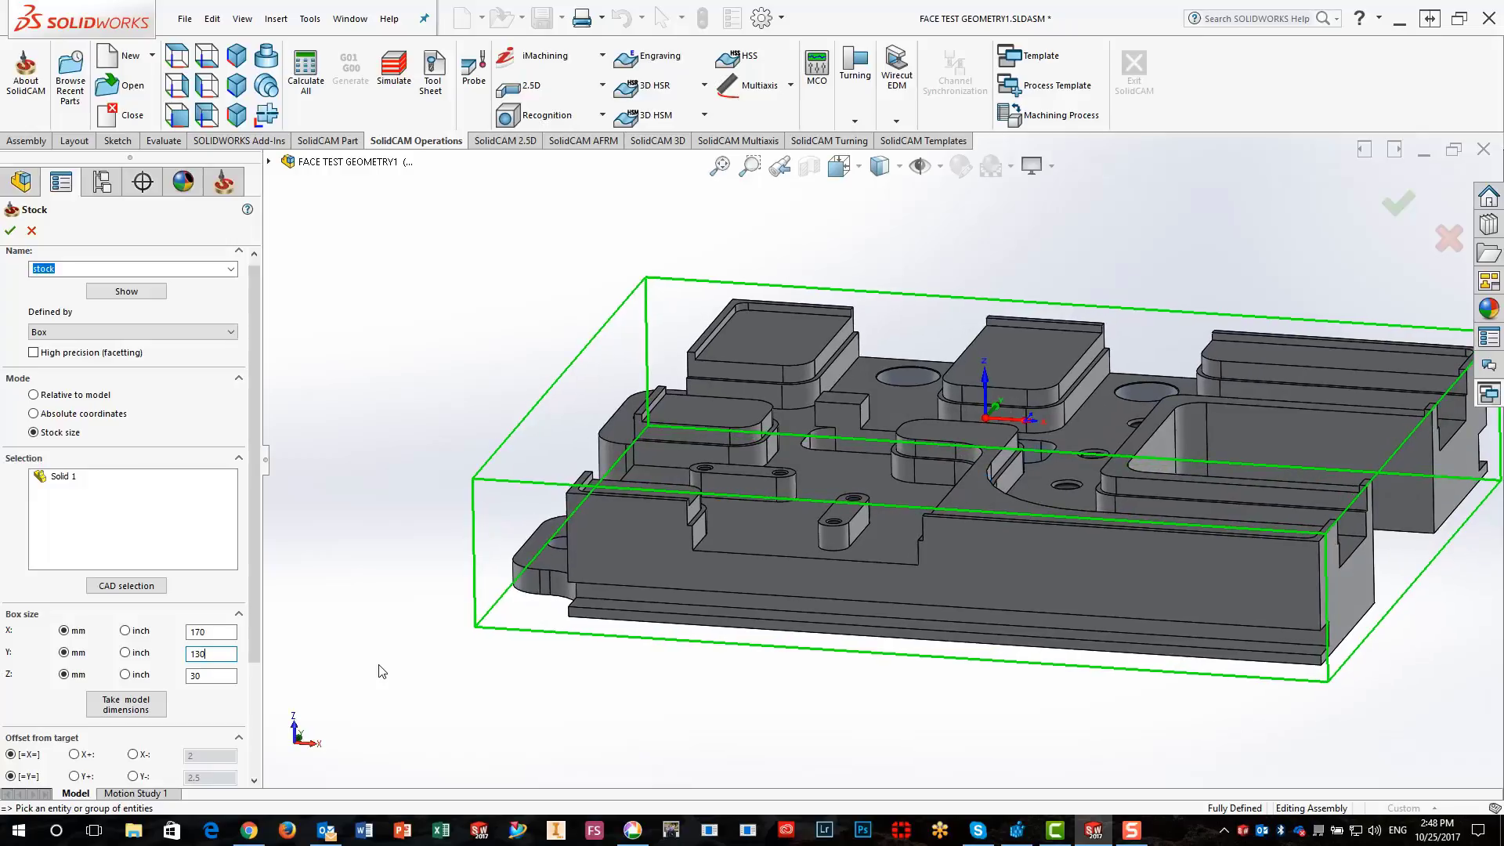
scroll(252, 560, "down", 4)
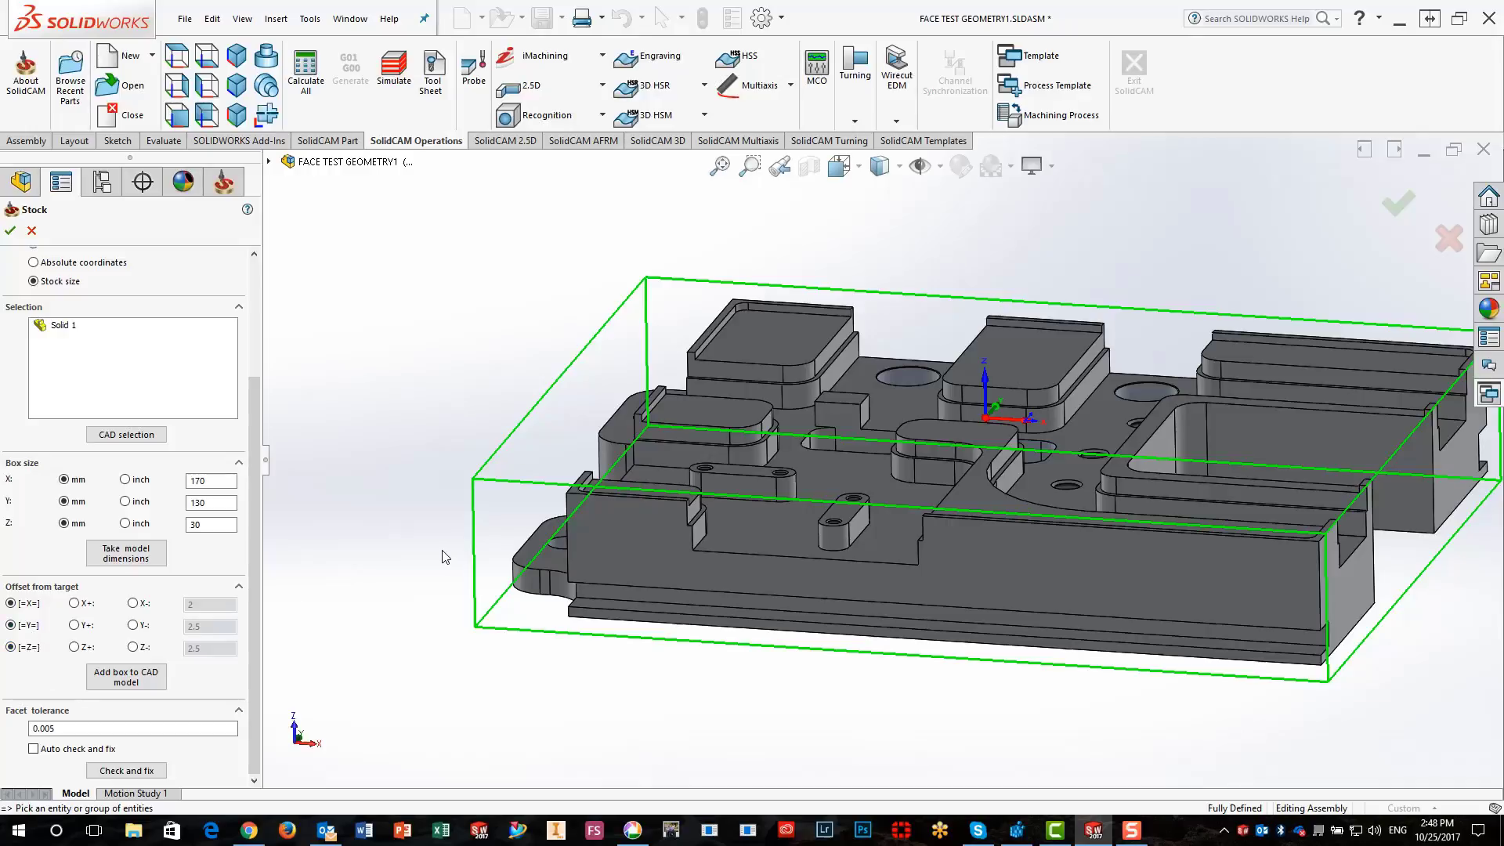
Change the stock's Z+ offset from 2.5 to 1 mm above the part.
left_click(179, 95)
scroll(659, 419, "down", 3)
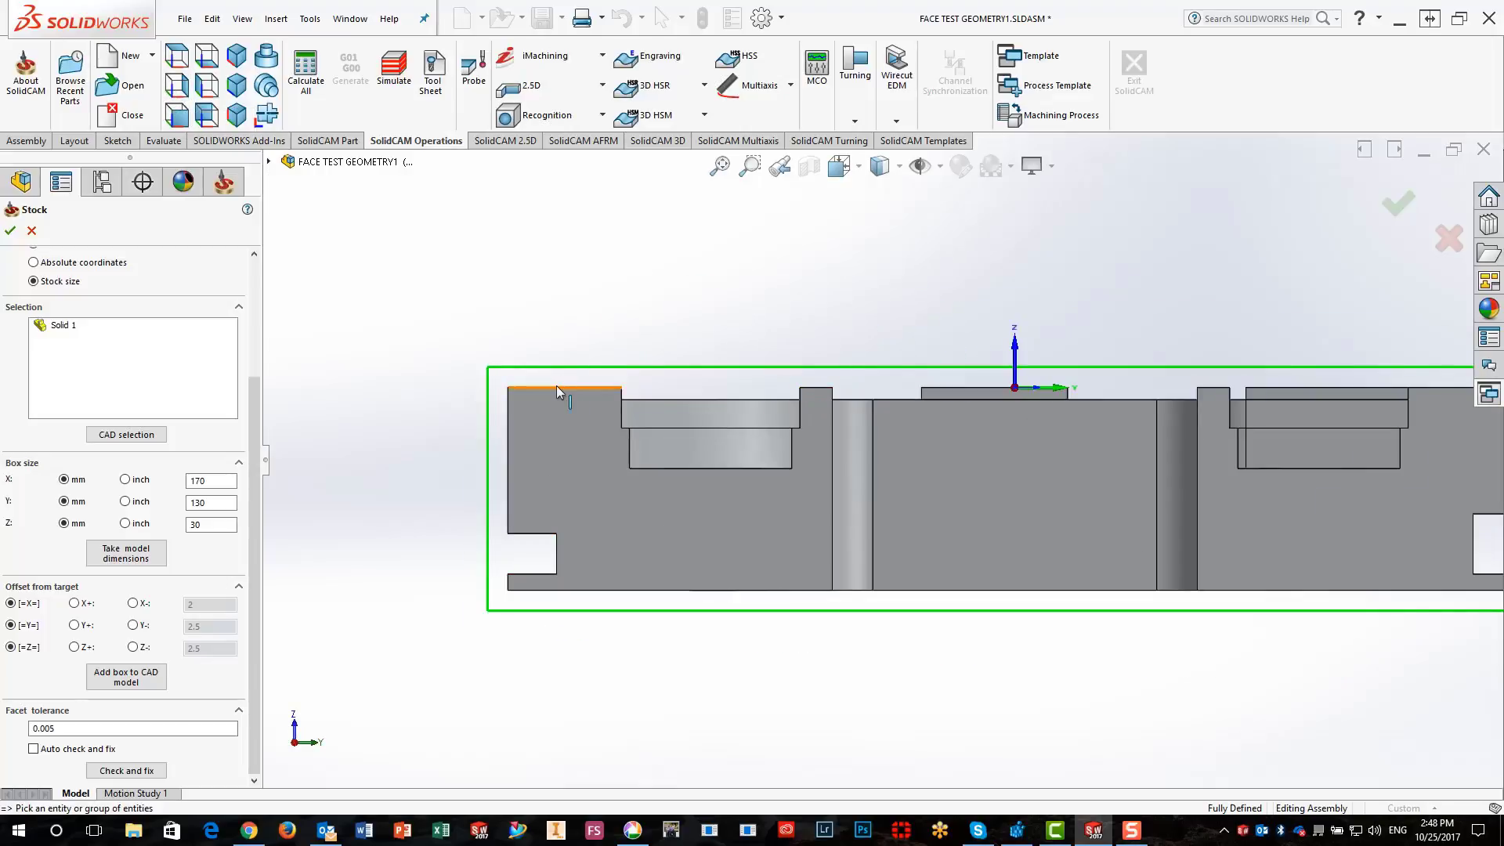
left_click(74, 647)
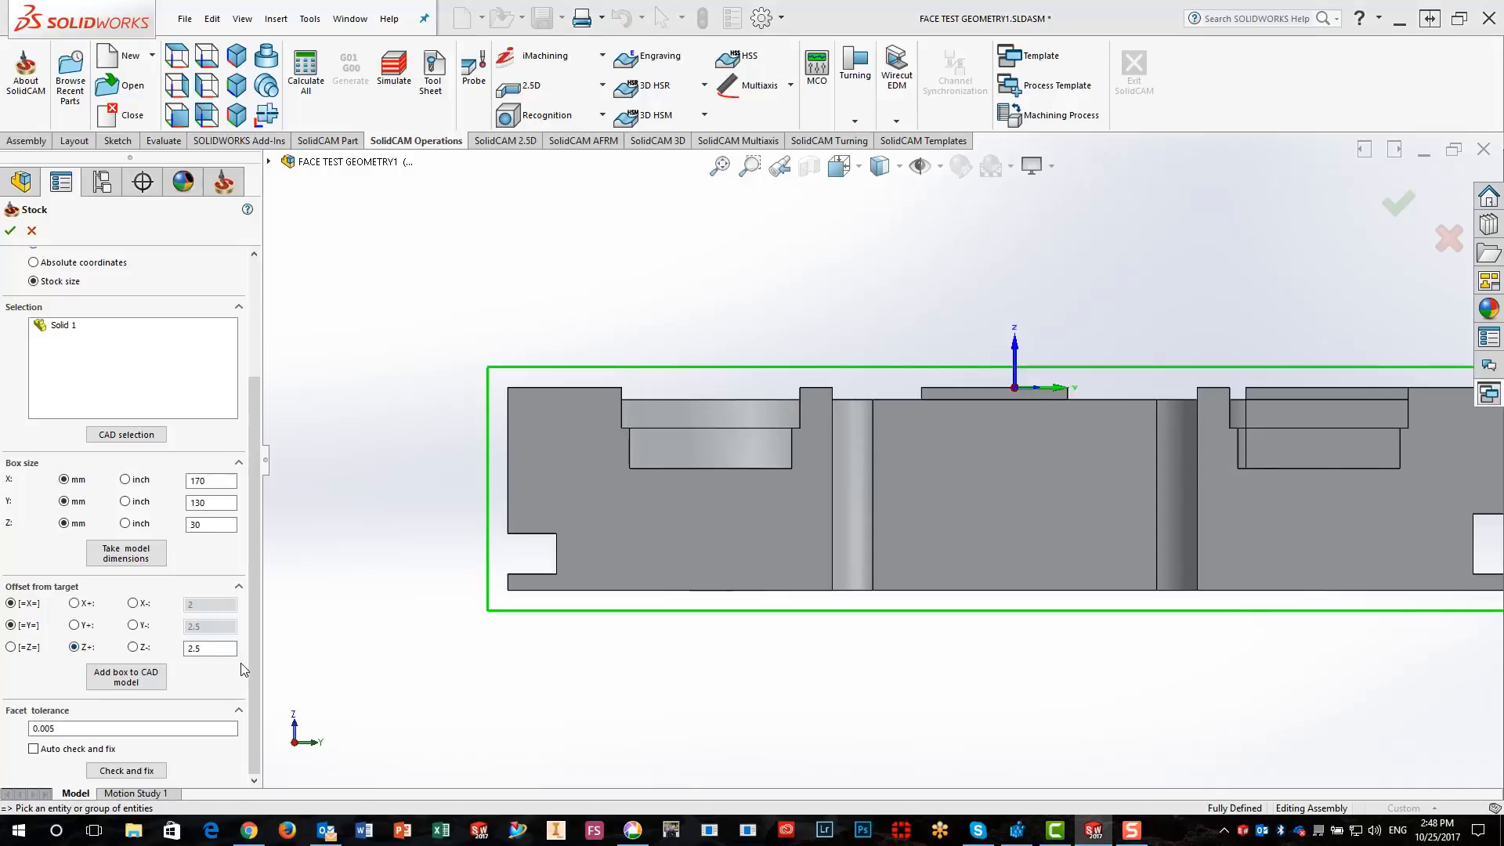
left_click(227, 650)
double_click(225, 649)
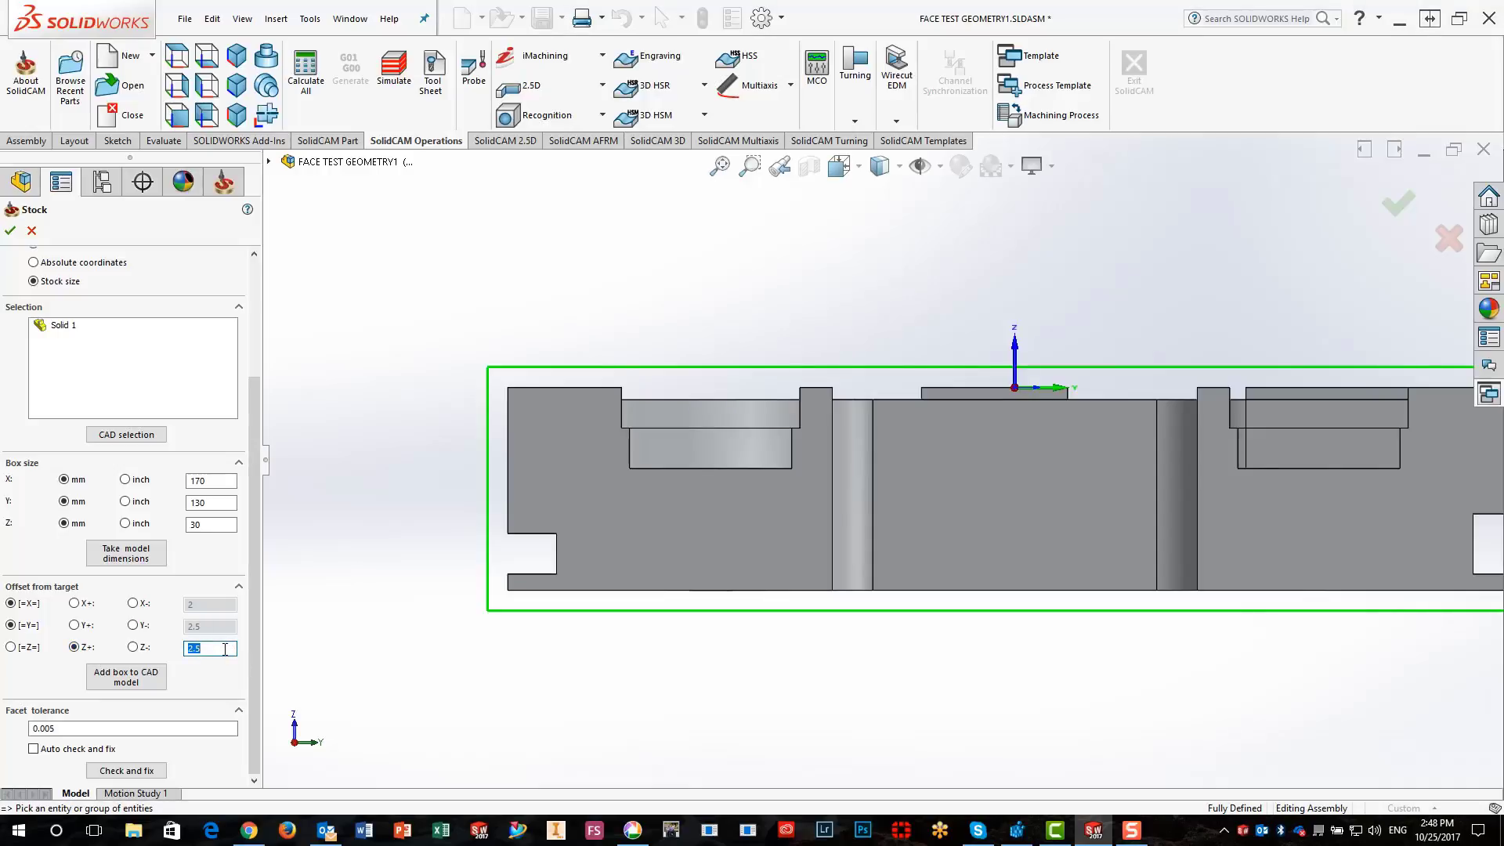
type("1")
key("Tab")
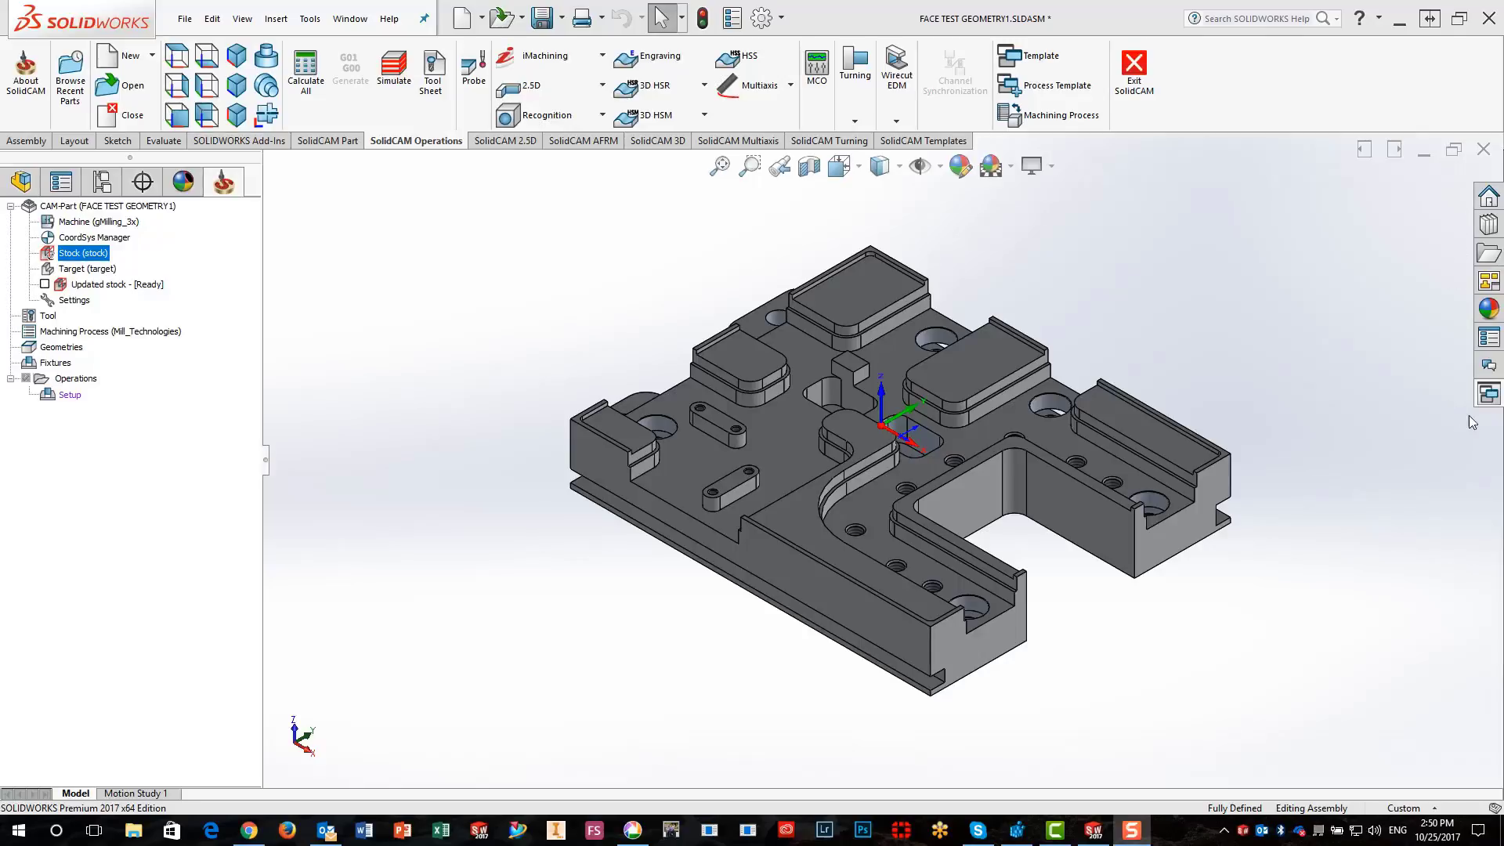
Show the Template Manager's Operation Templates list in the SolidCAM task pane.
left_click(1487, 398)
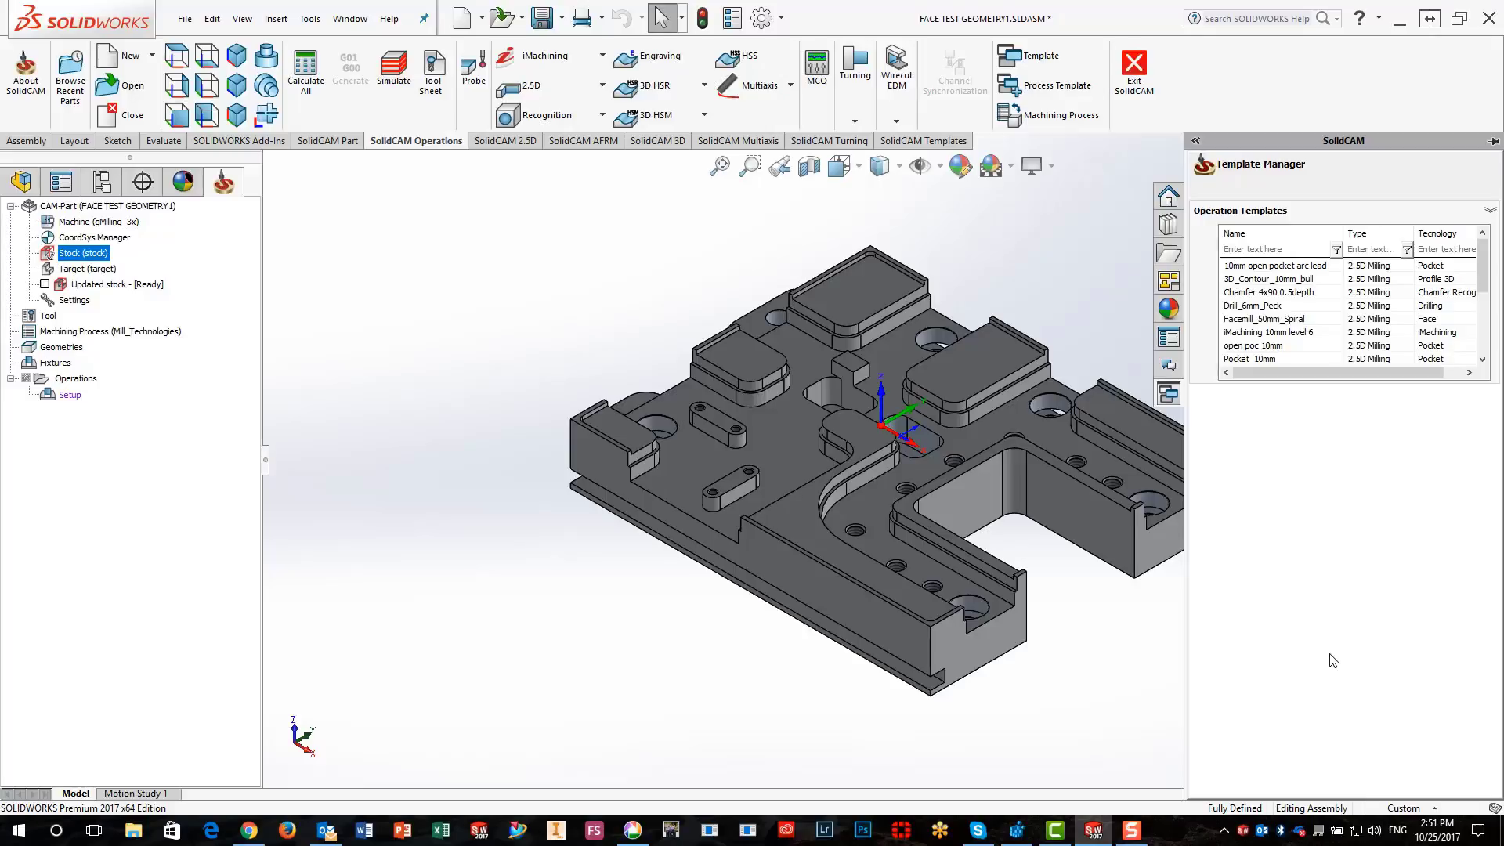
left_click(1097, 296)
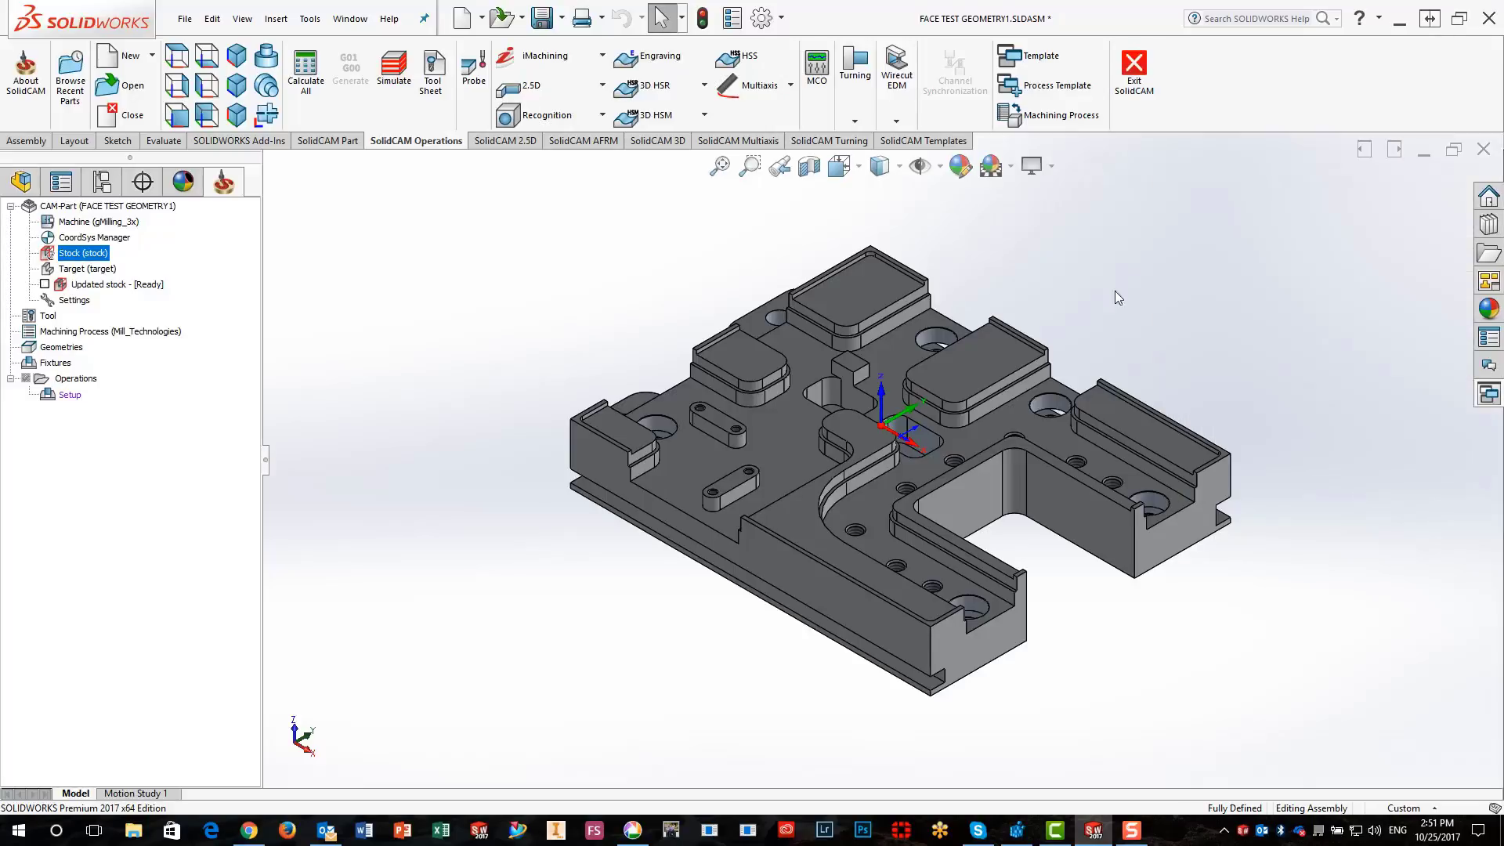
left_click(1484, 396)
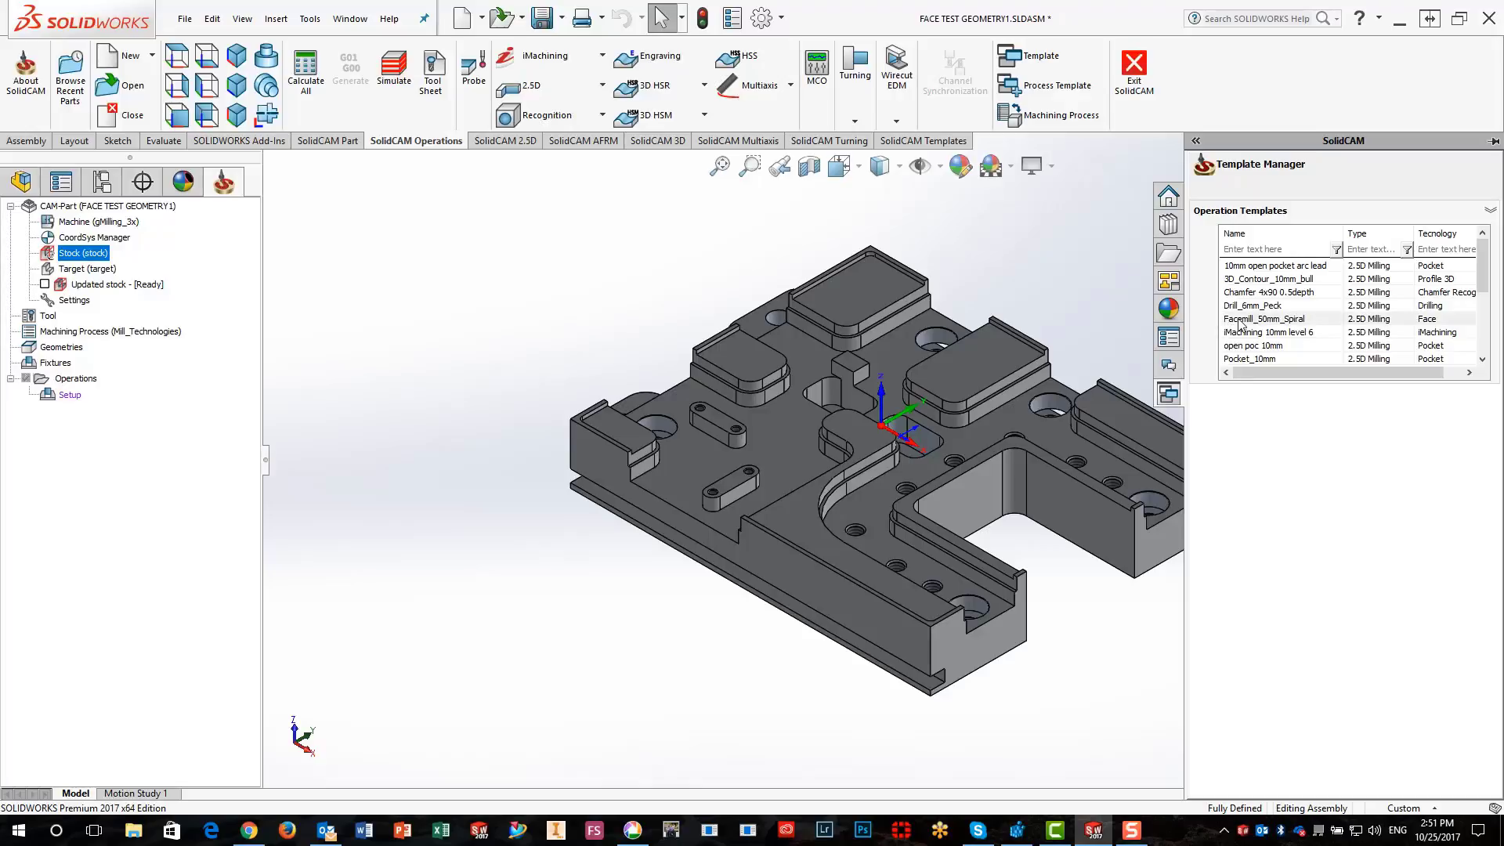
Apply Facemill_50mm_Spiral to the top face, hide its toolpath, and apply open poc 10mm to the pocket floor.
left_click_drag(1240, 324, 579, 419)
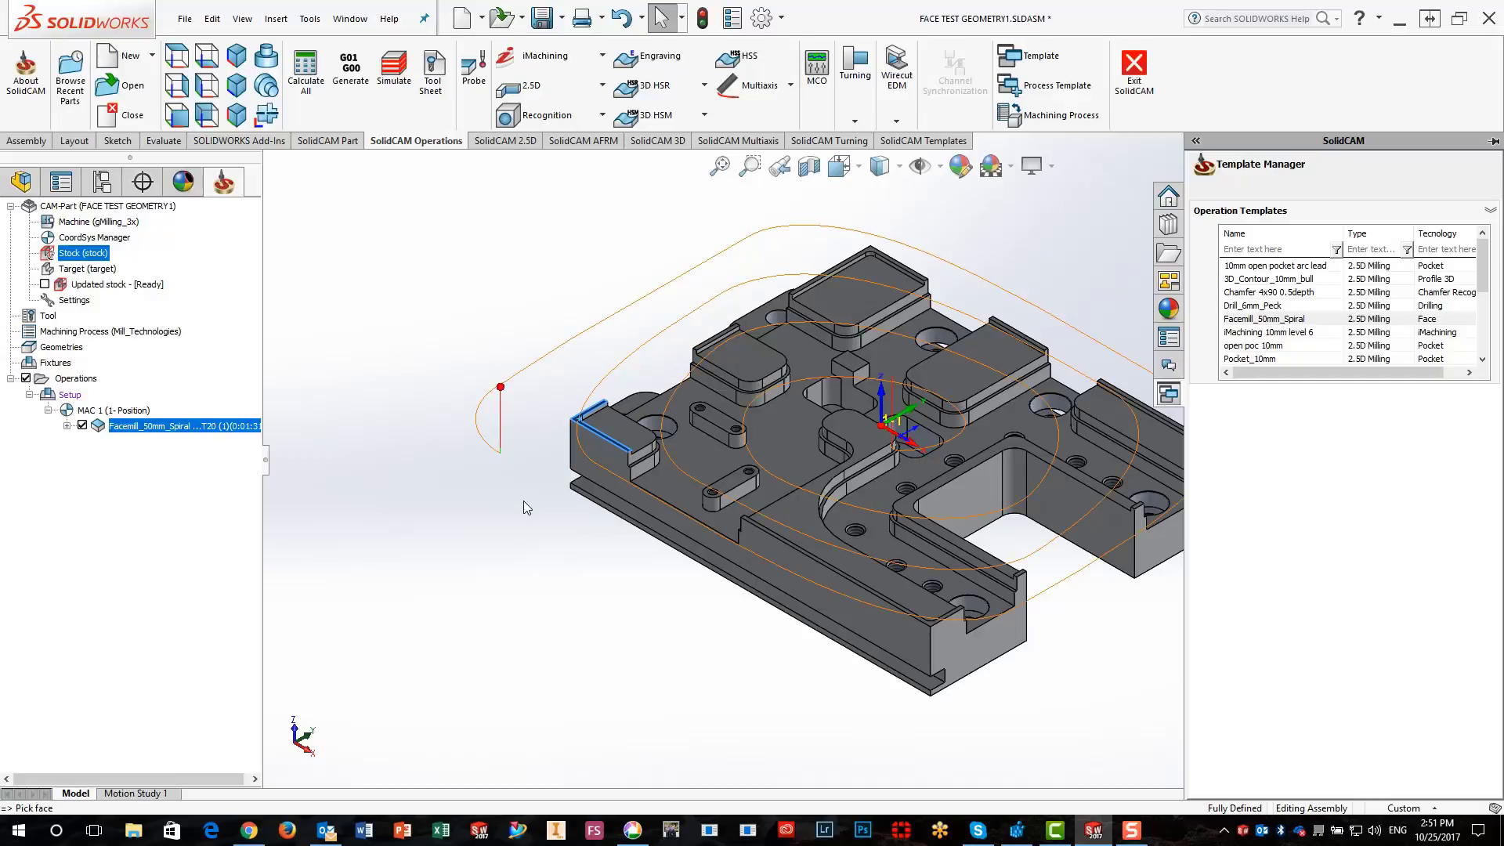
left_click(83, 424)
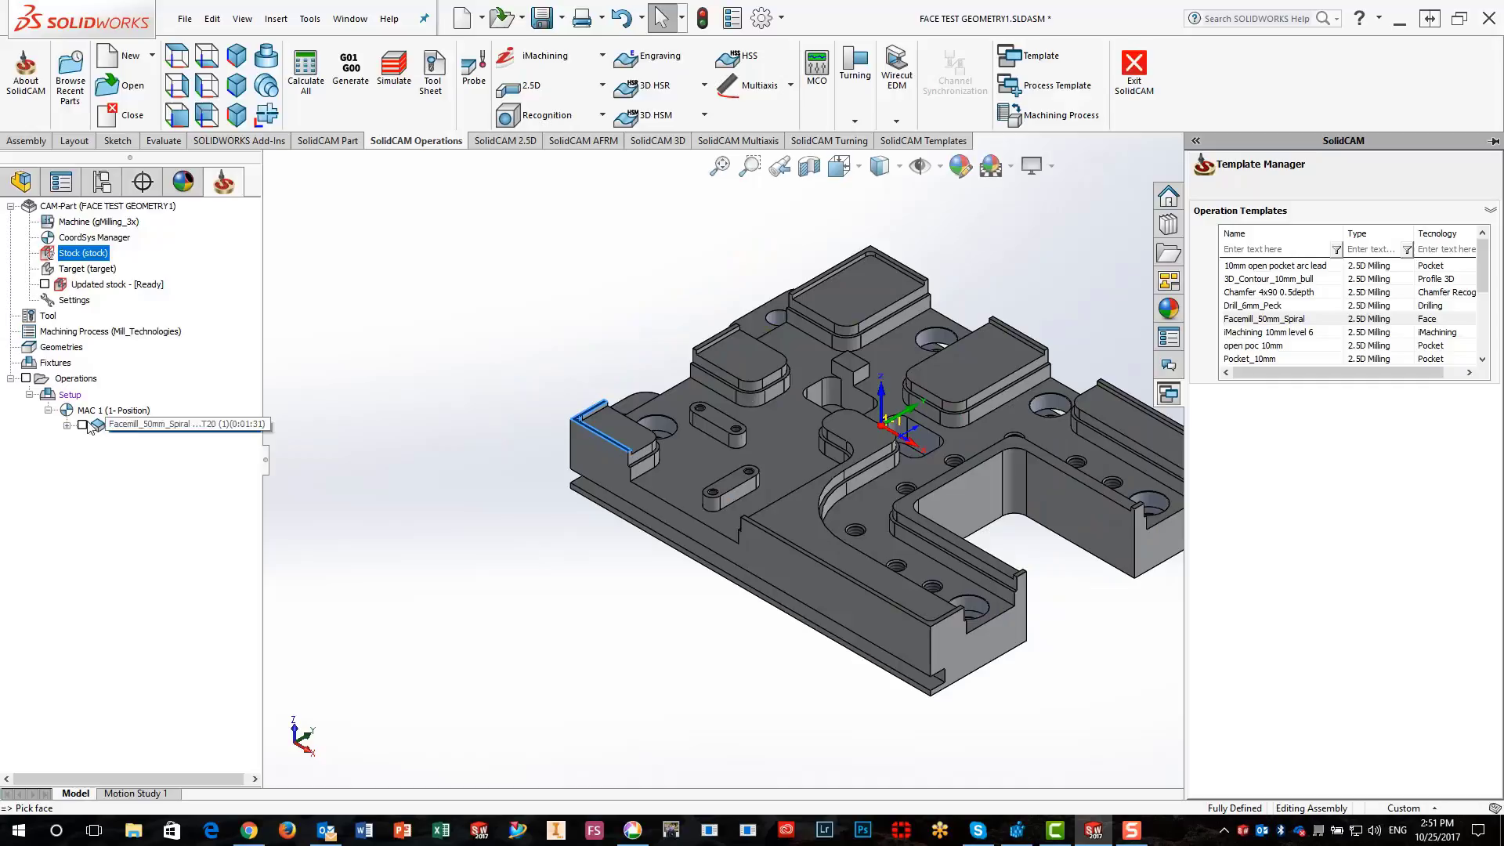
left_click(88, 426)
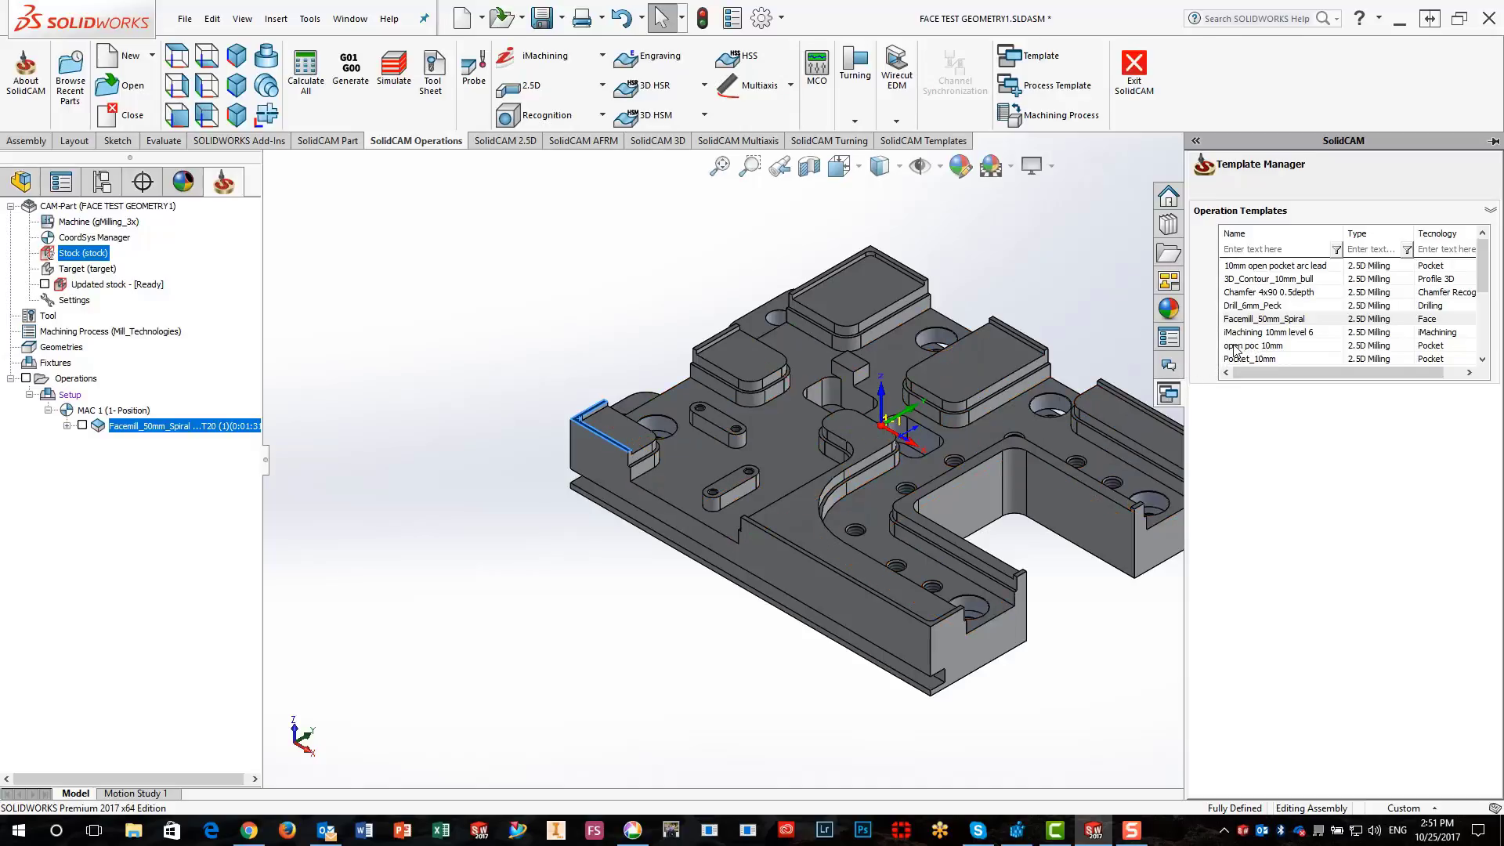
left_click_drag(1233, 349, 953, 447)
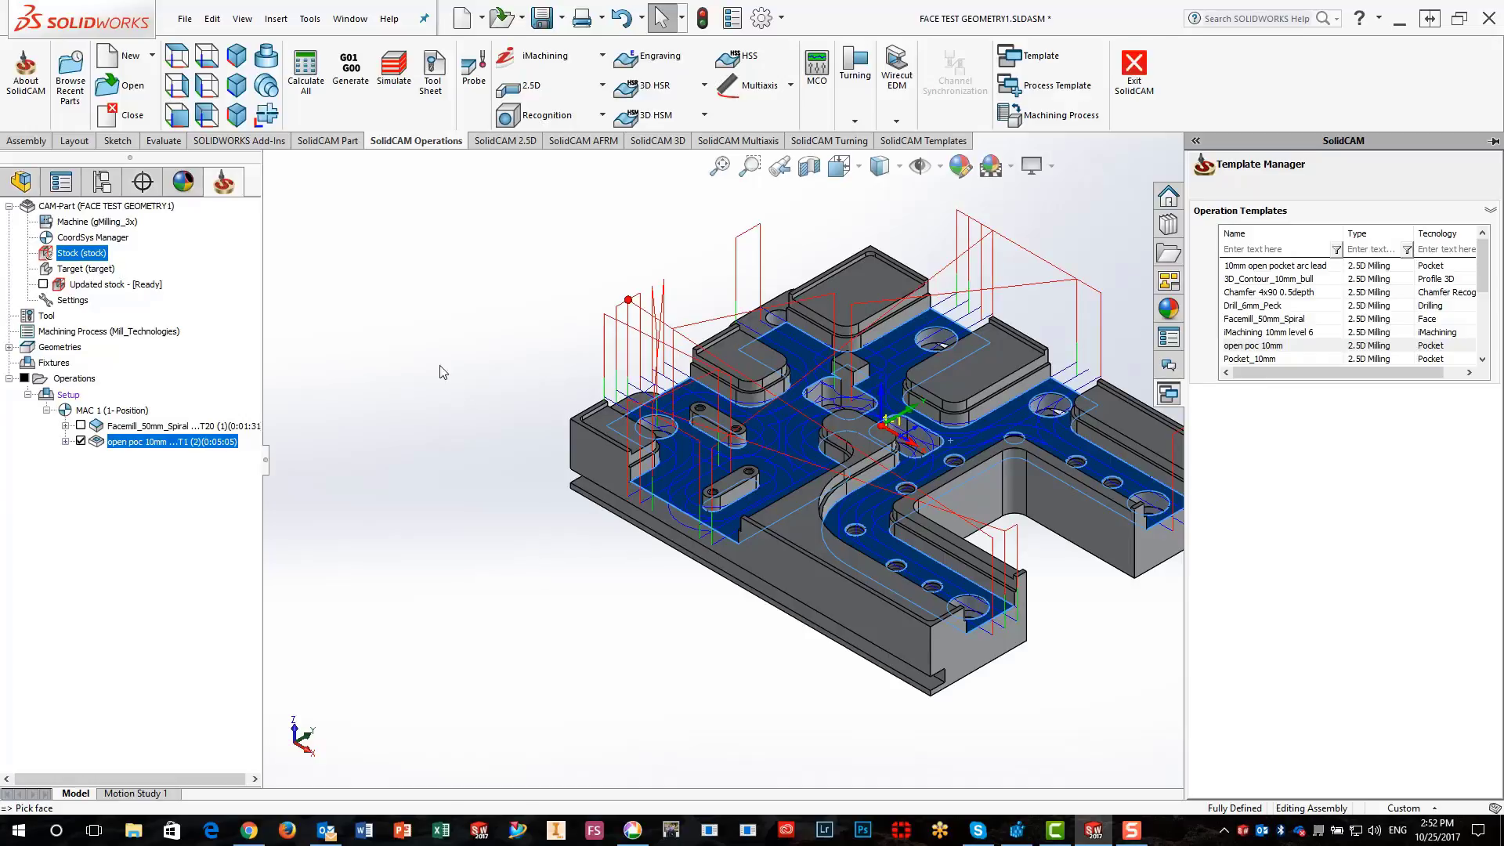
Apply the Facemill_50mm_Spiral template to another face, creating Facemill_50mm_Spiral_1 under MAC 2.
left_click(1250, 322)
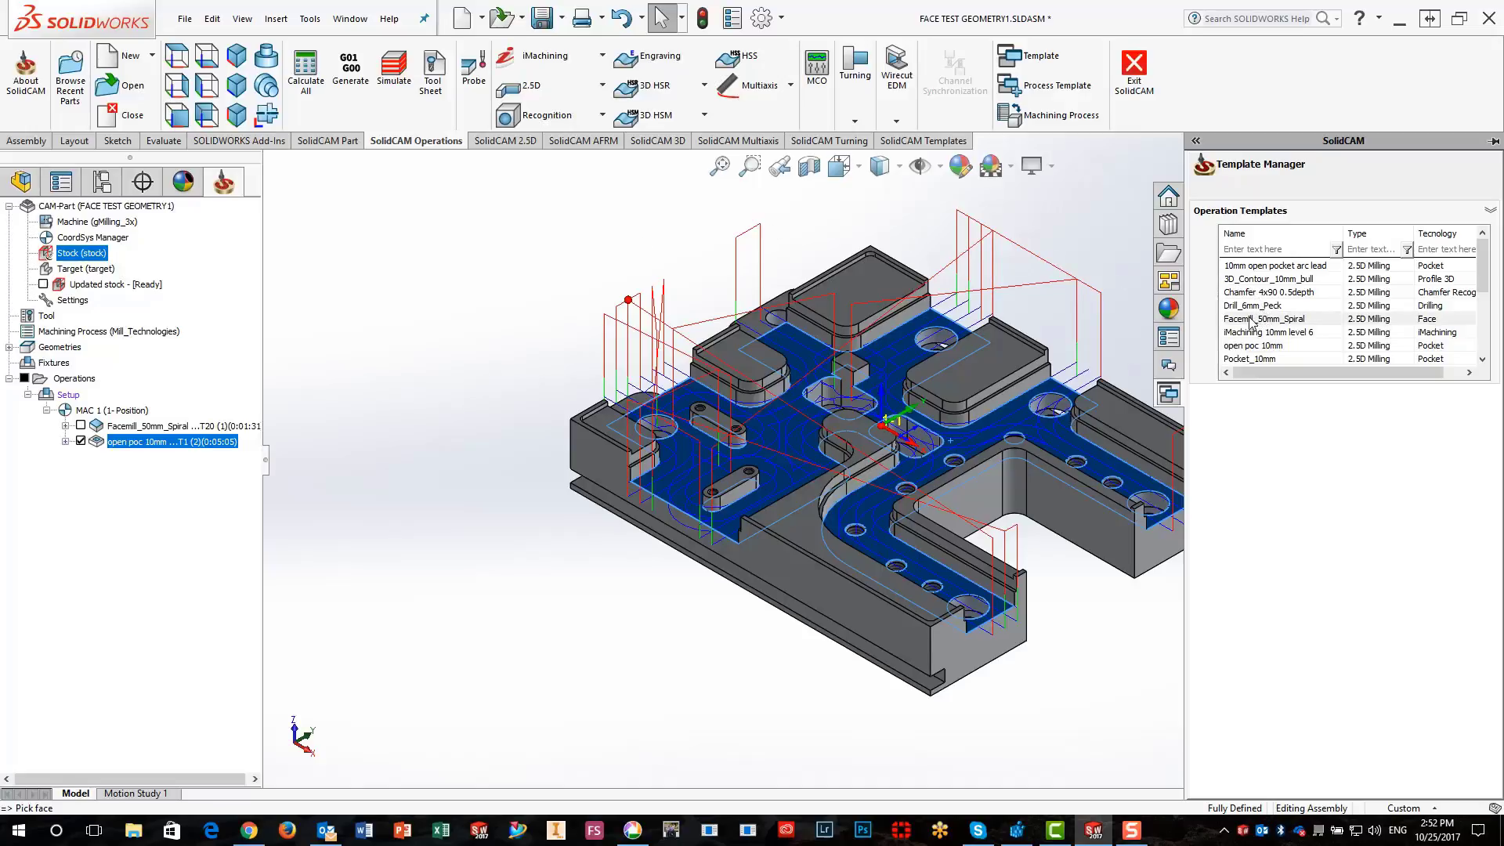
left_click_drag(1251, 322, 960, 662)
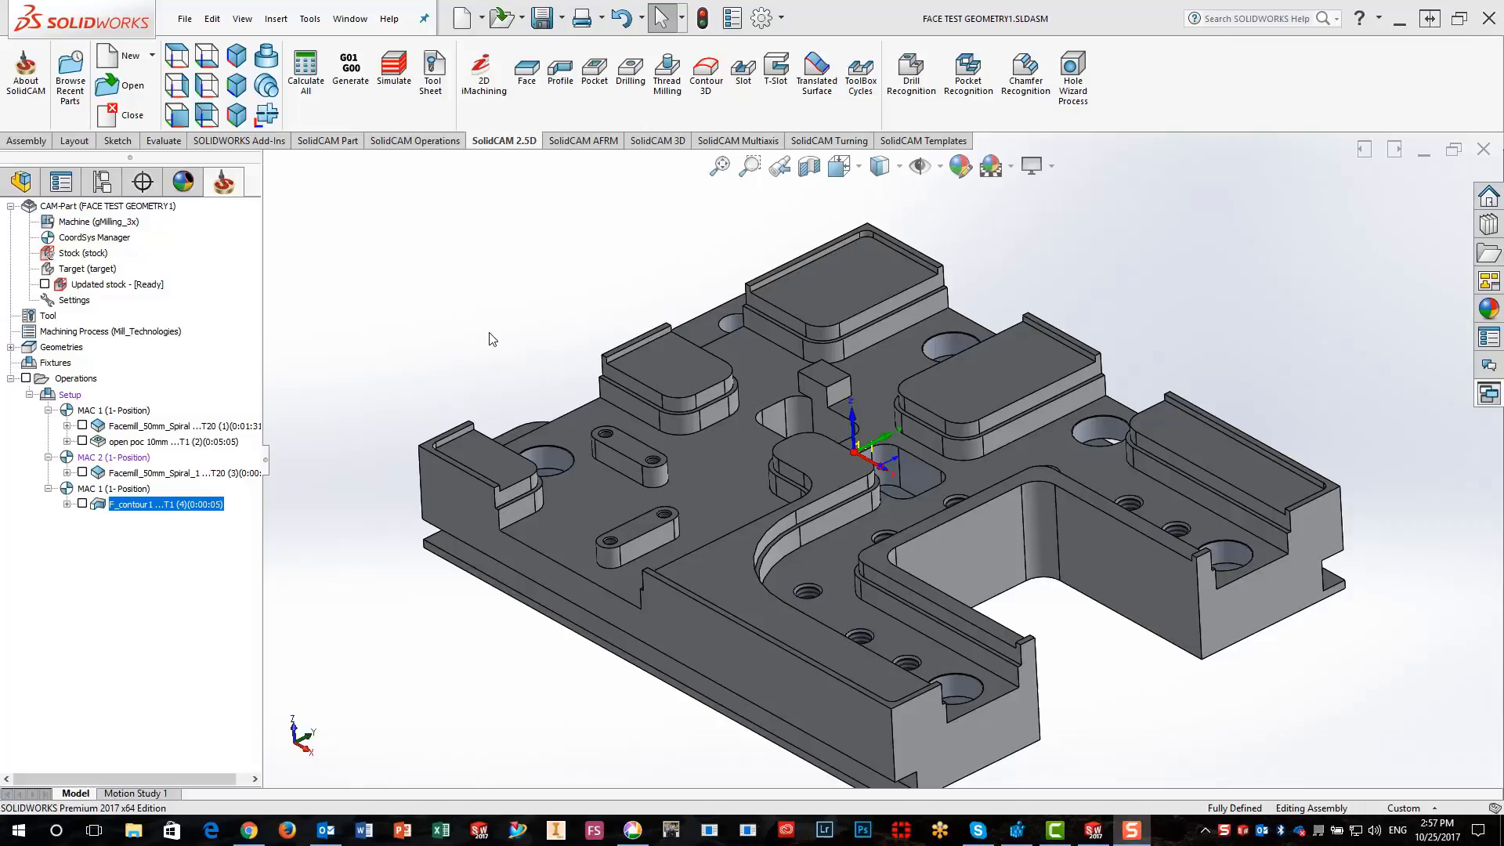
Open F_contour1's settings and preview its contour1 geometry on the model to see which edge it follows.
double_click(144, 505)
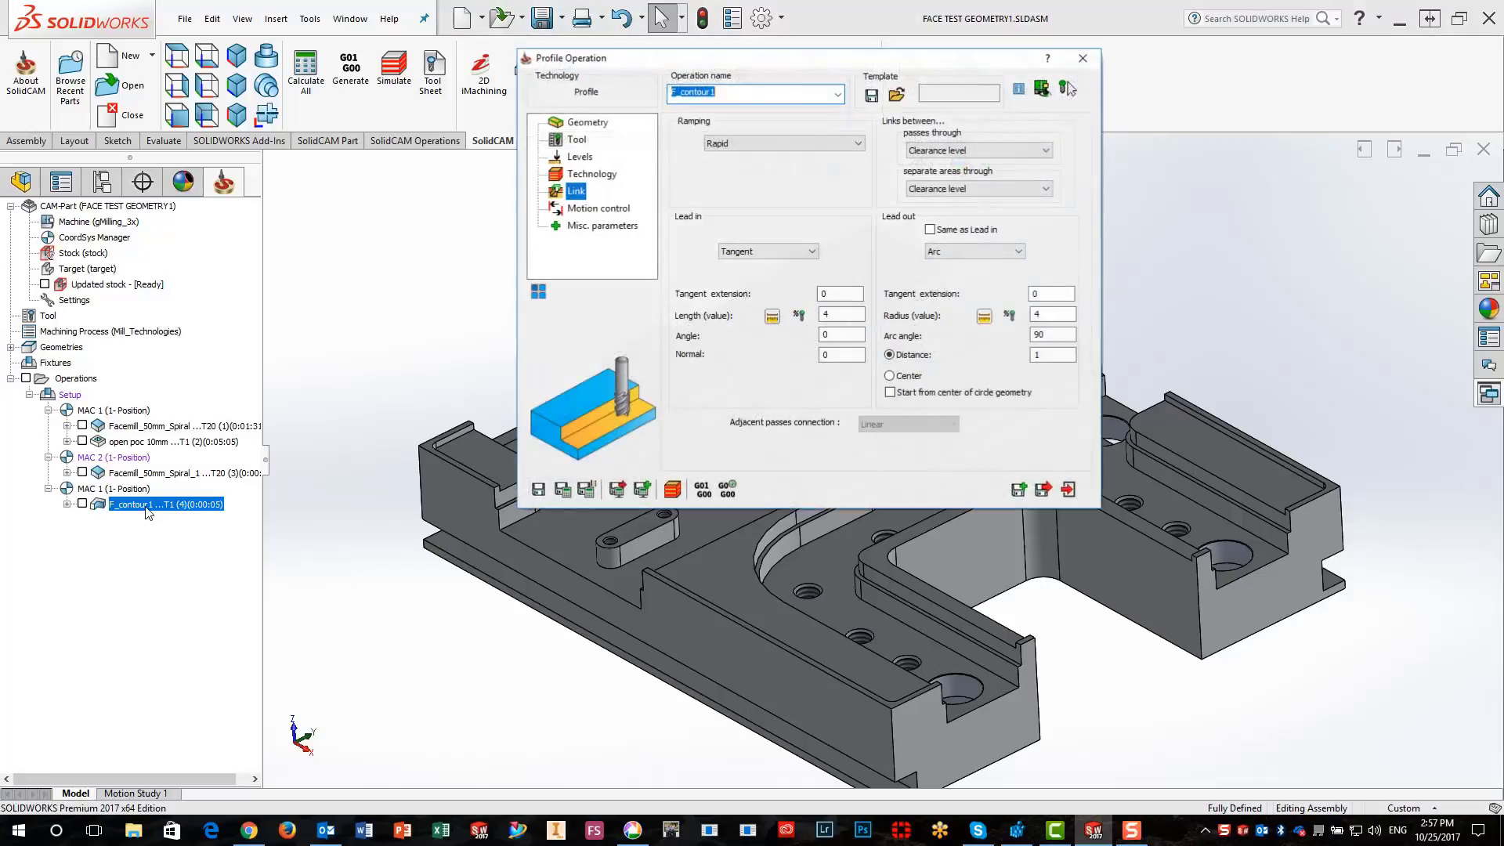
left_click(580, 140)
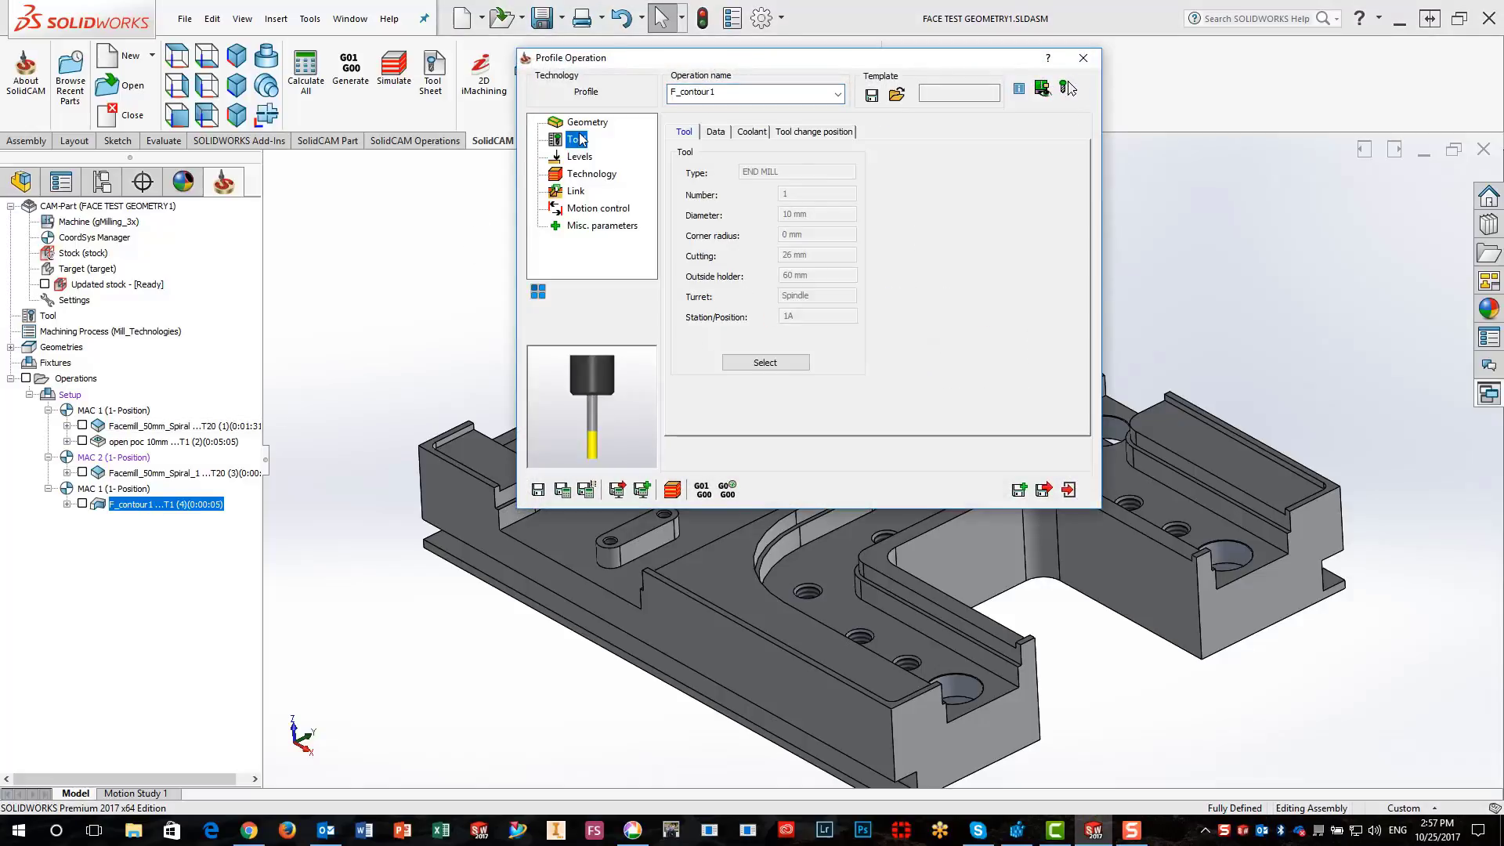
left_click(586, 123)
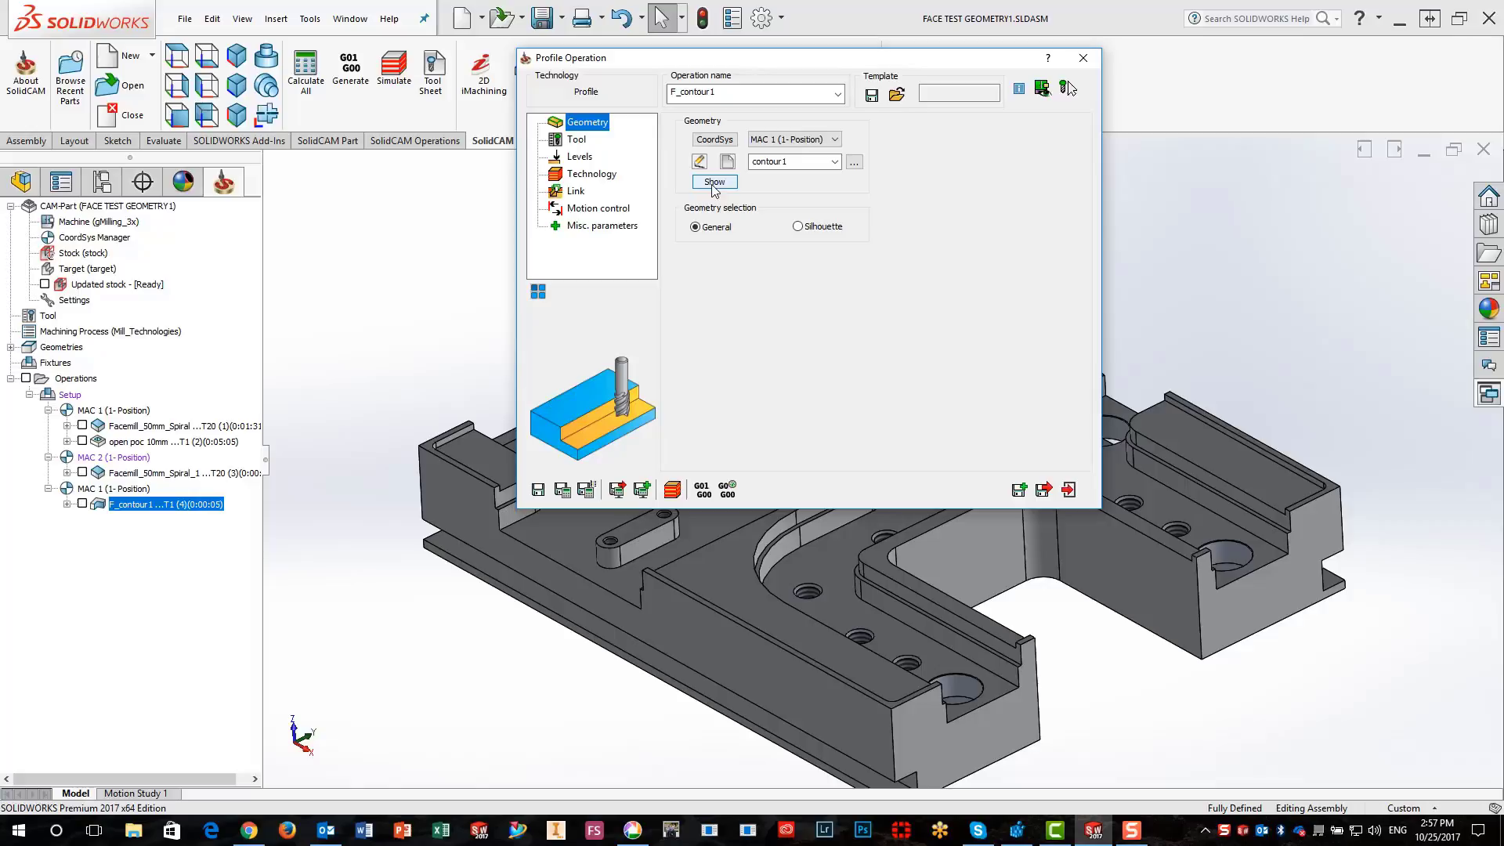
left_click(714, 181)
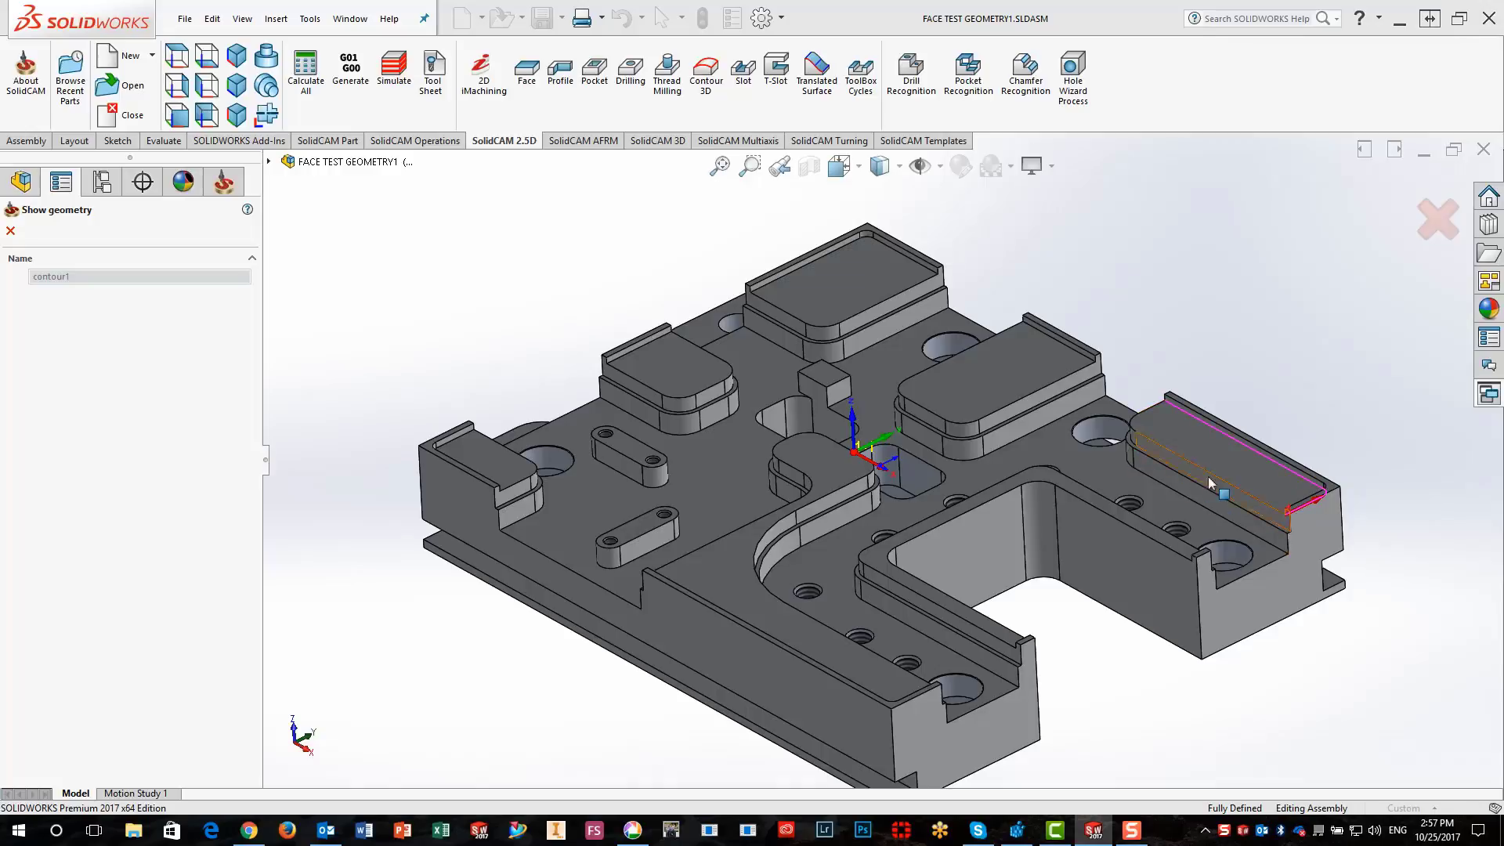
middle_click_drag(1317, 418, 1285, 362)
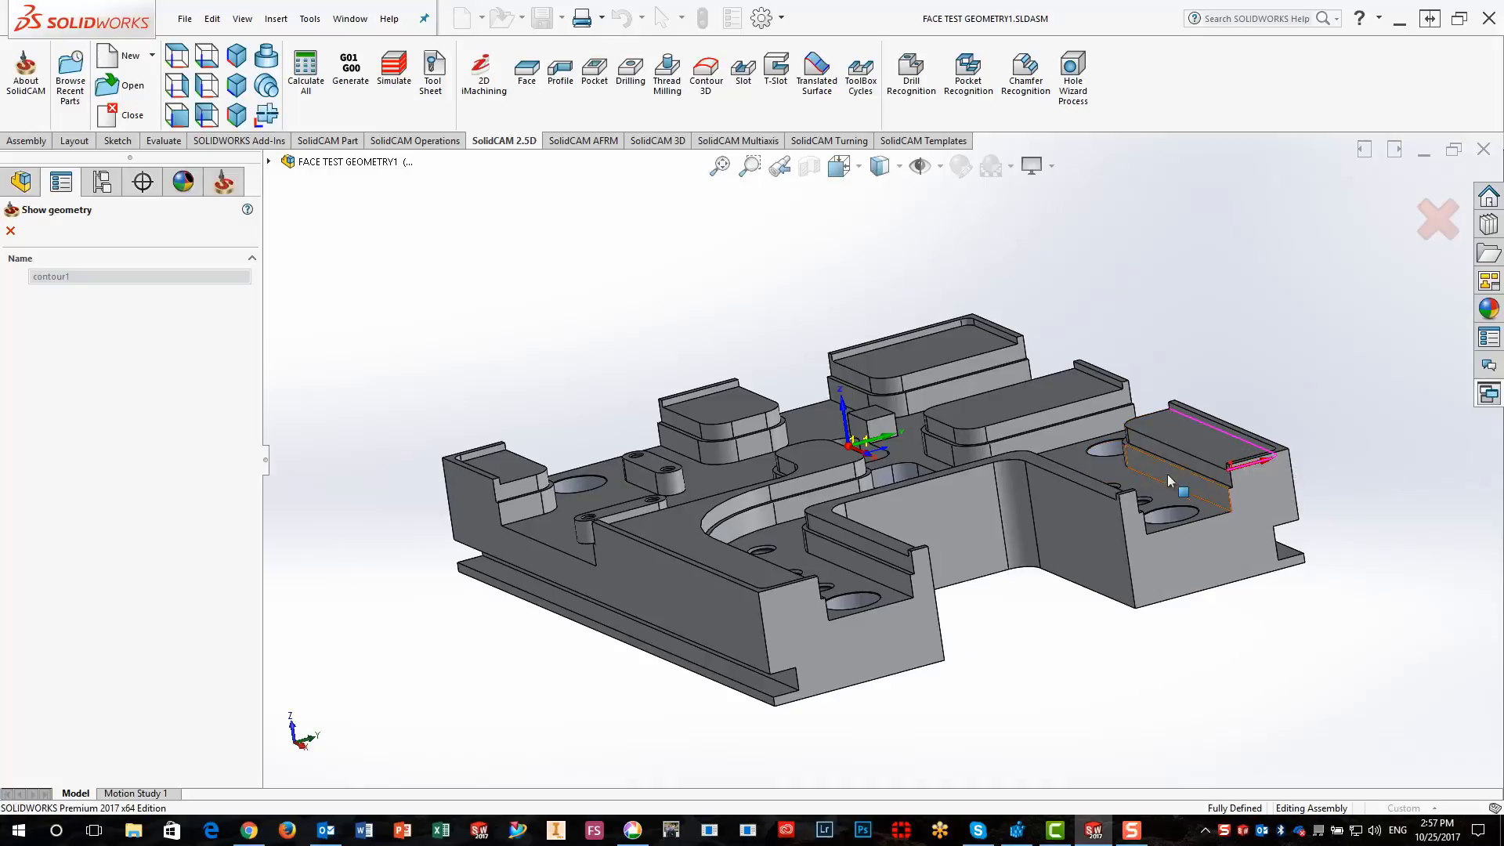
left_click(11, 230)
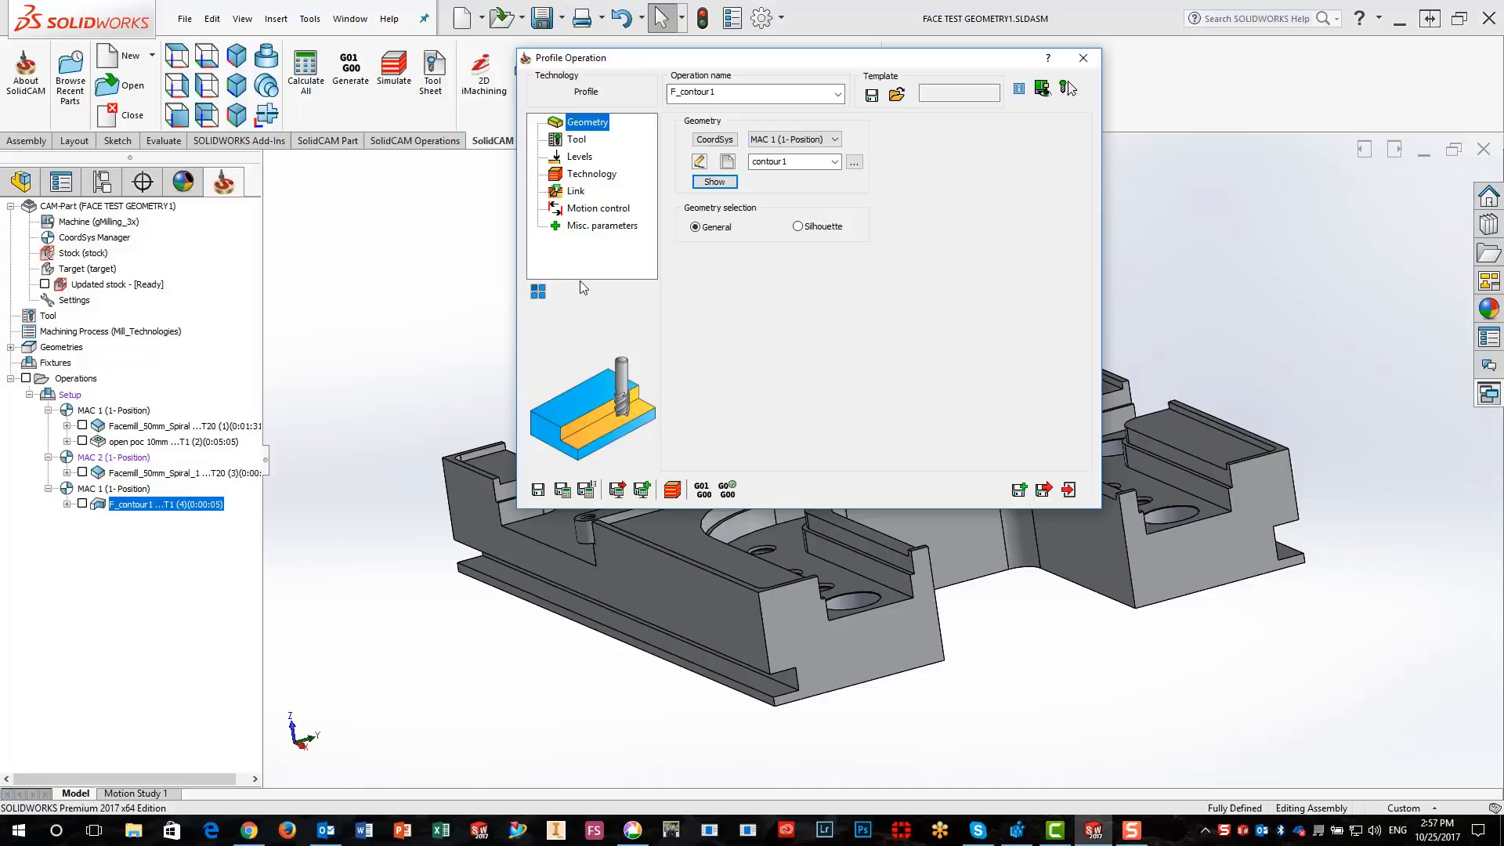
Set F_contour1's ramping to Vertical arc with radius 60% of tool D, then save and calculate.
left_click(576, 192)
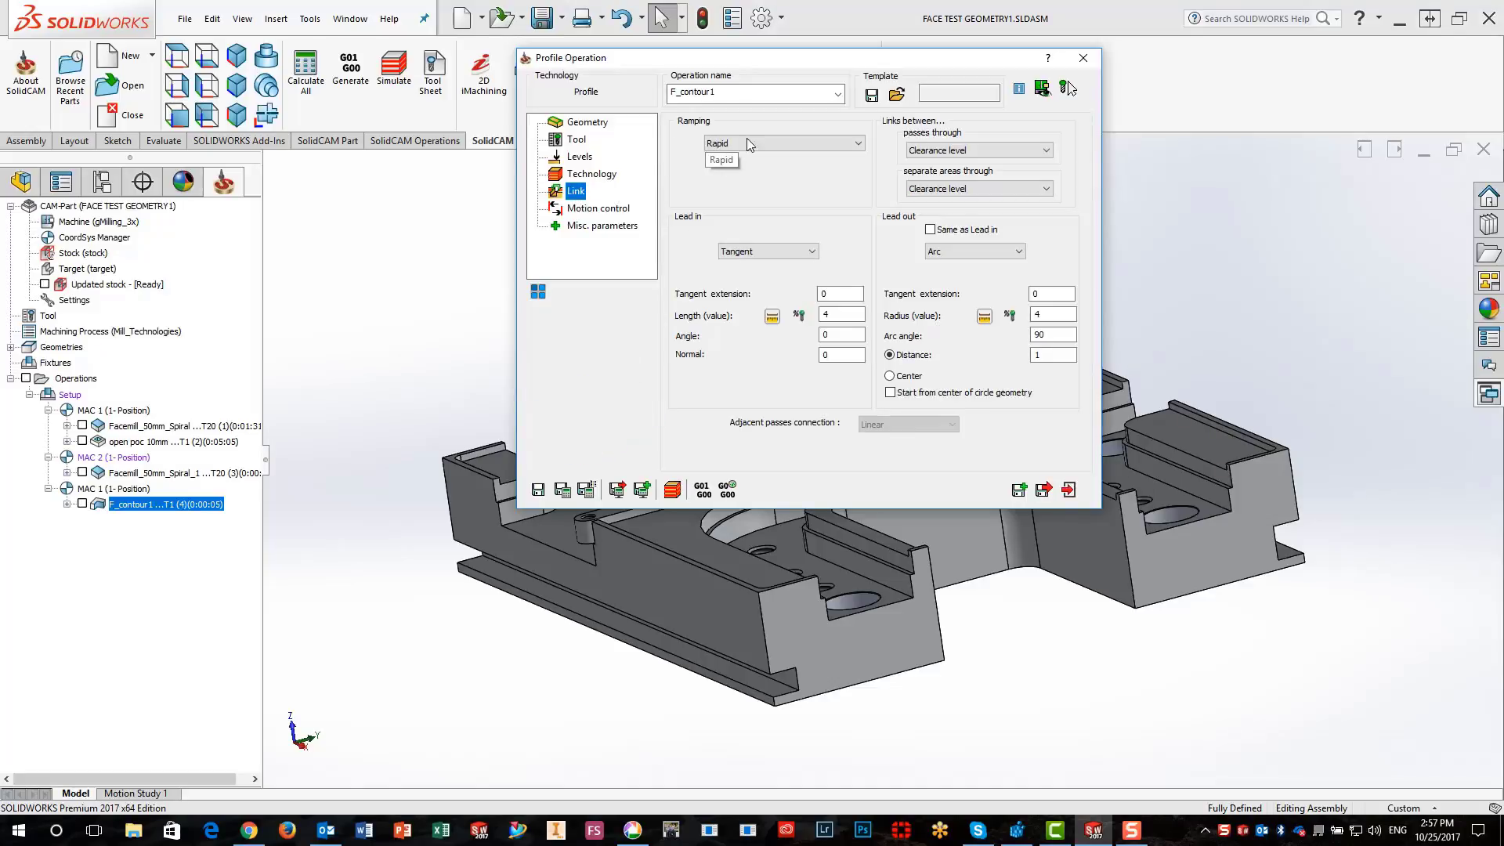
left_click(801, 143)
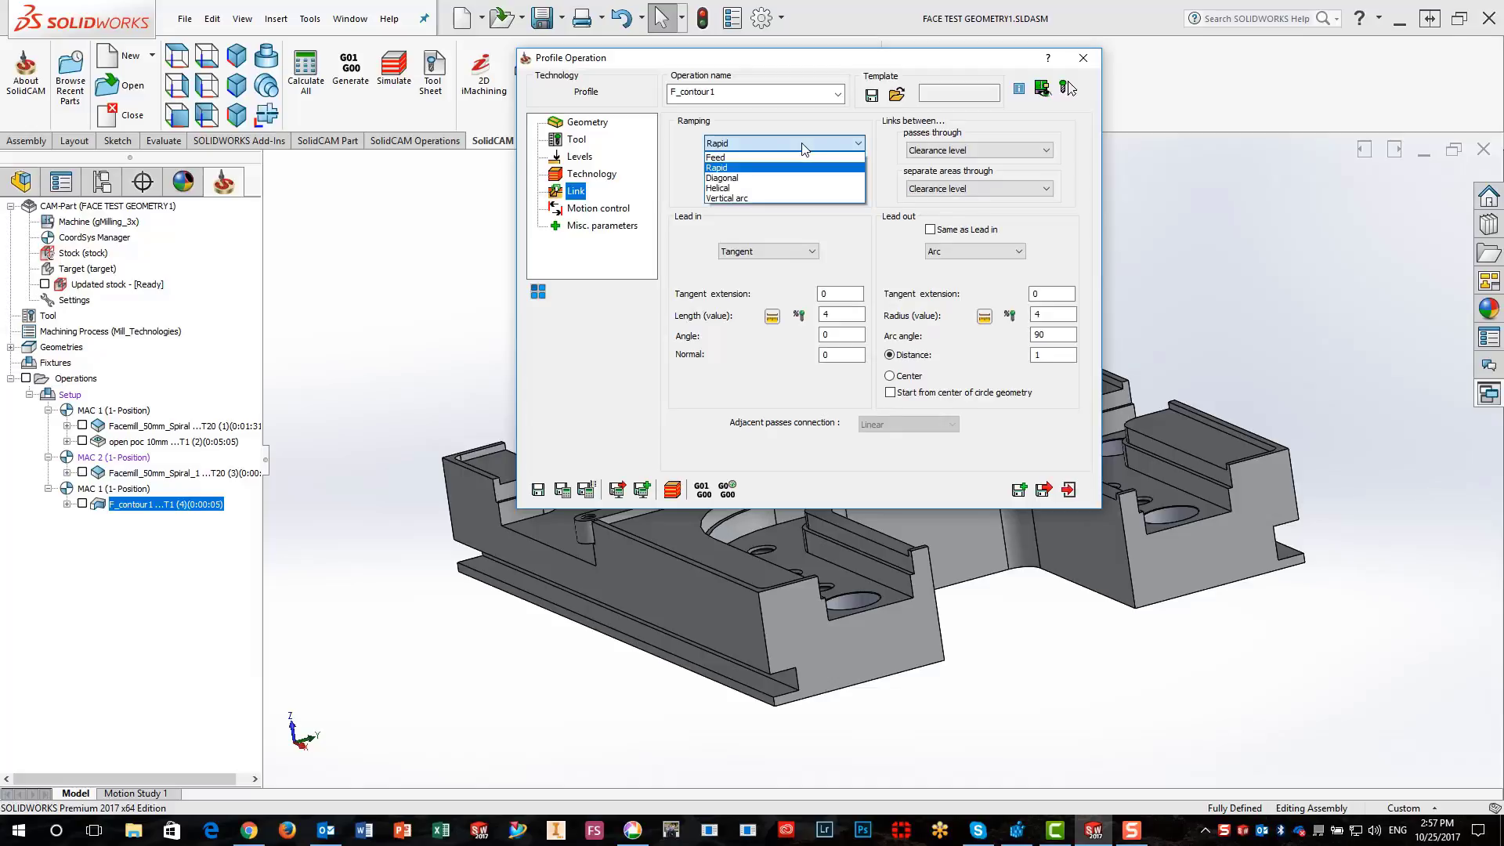
left_click(753, 198)
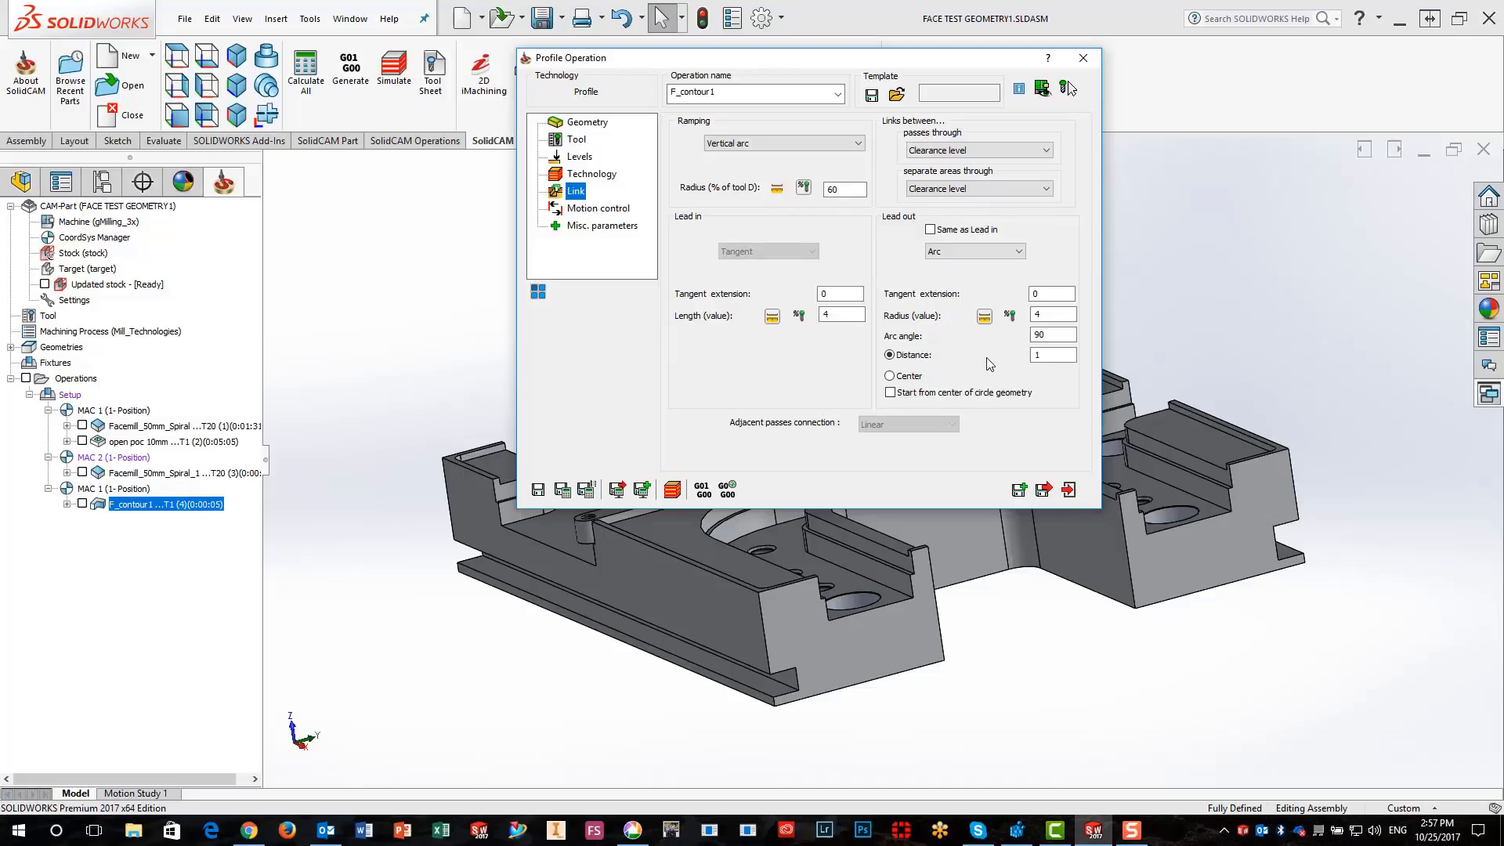
left_click(563, 490)
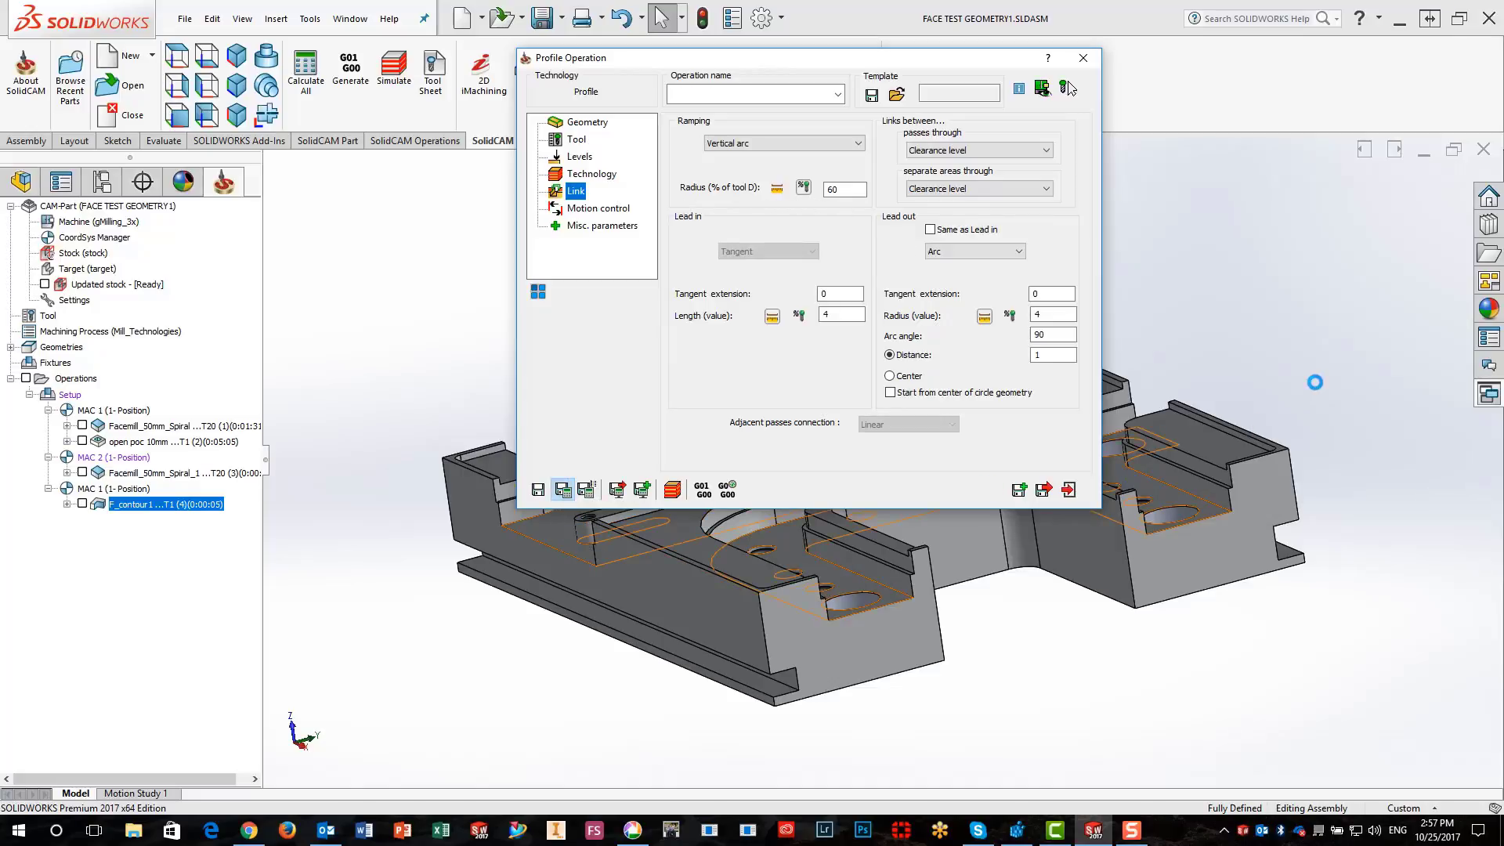
scroll(1217, 504, "down", 3)
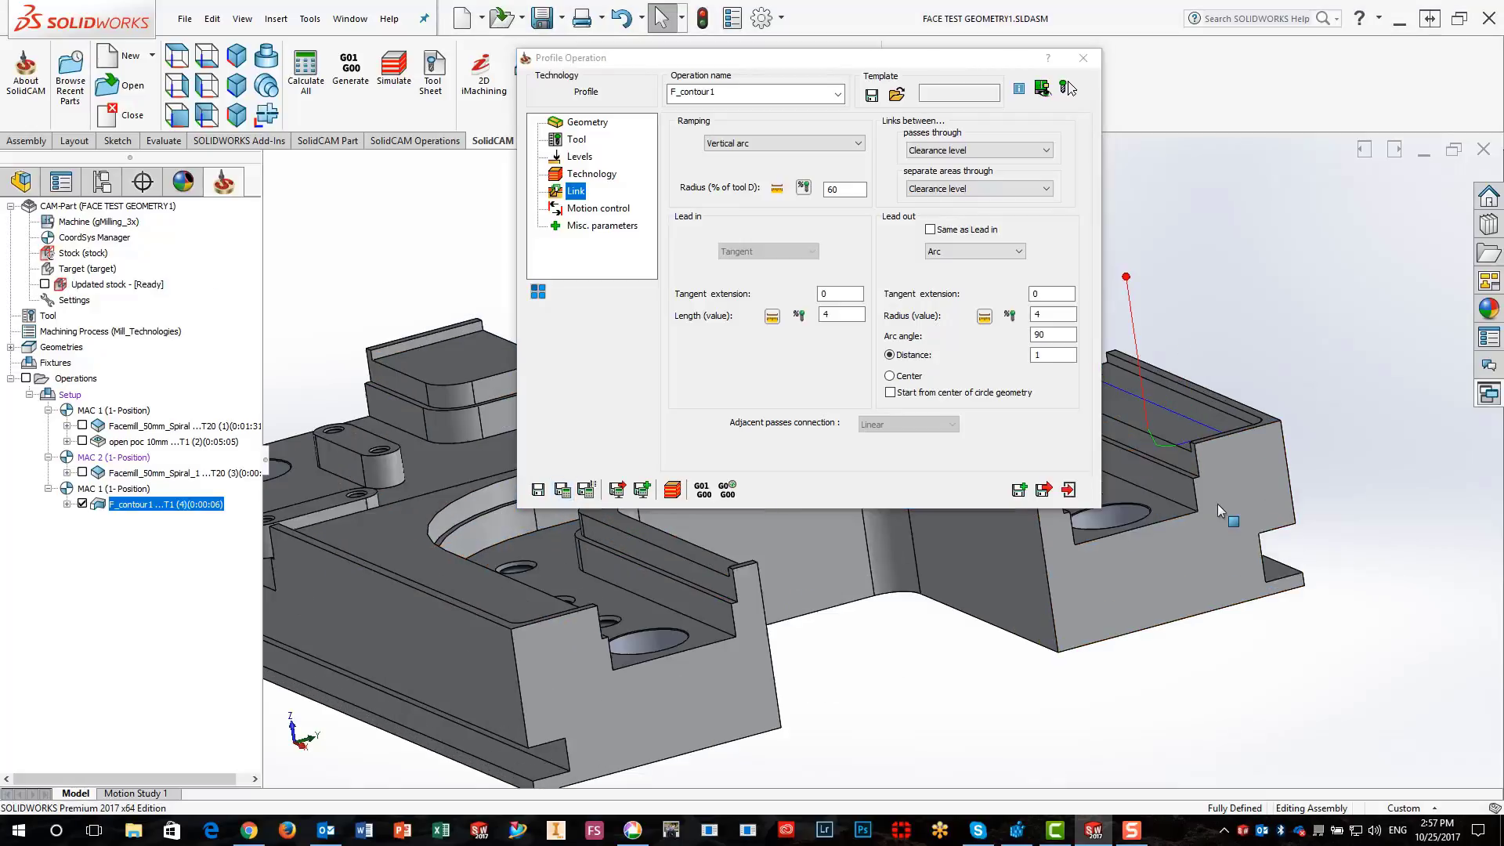